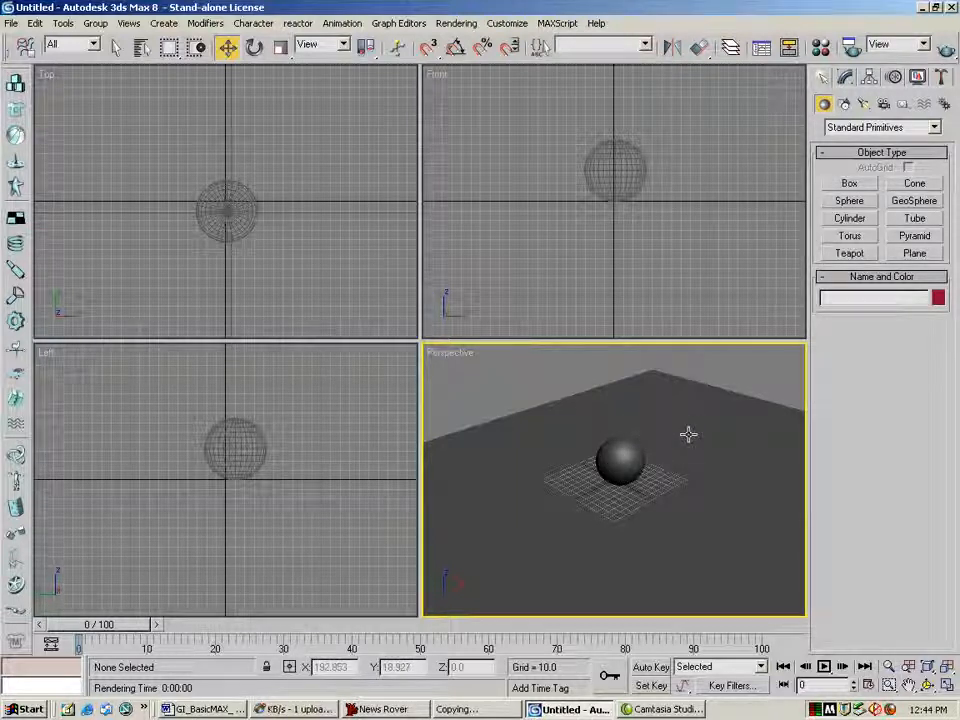
Step: Render the Perspective view with the default lighting, then orbit to a straight-on angle of the sphere and render again
click(934, 68)
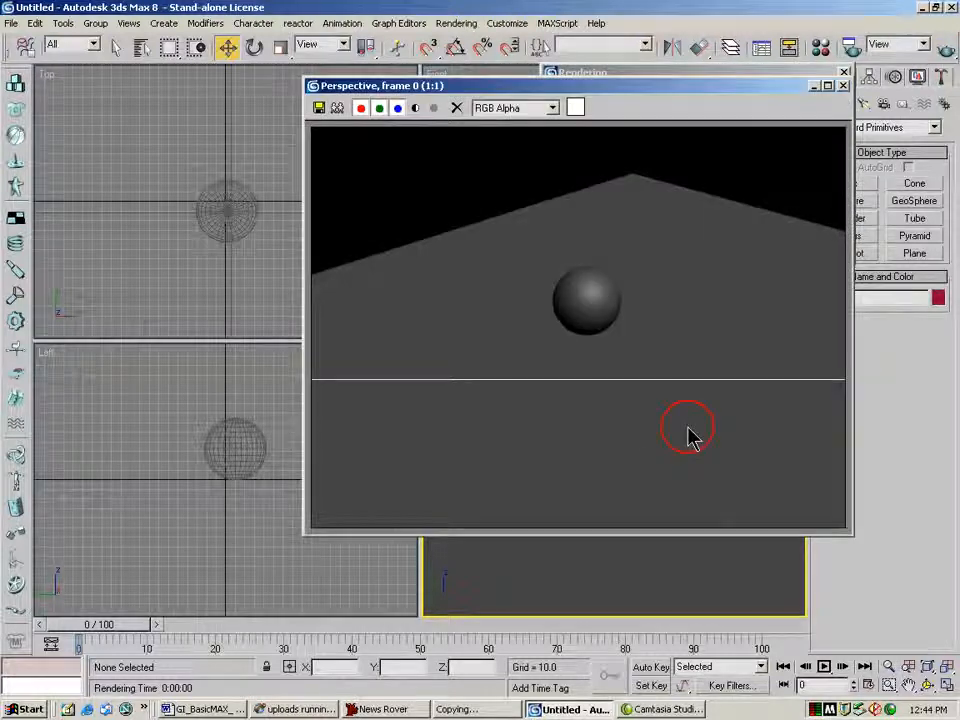
click(843, 85)
click(927, 684)
drag(705, 517, 624, 518)
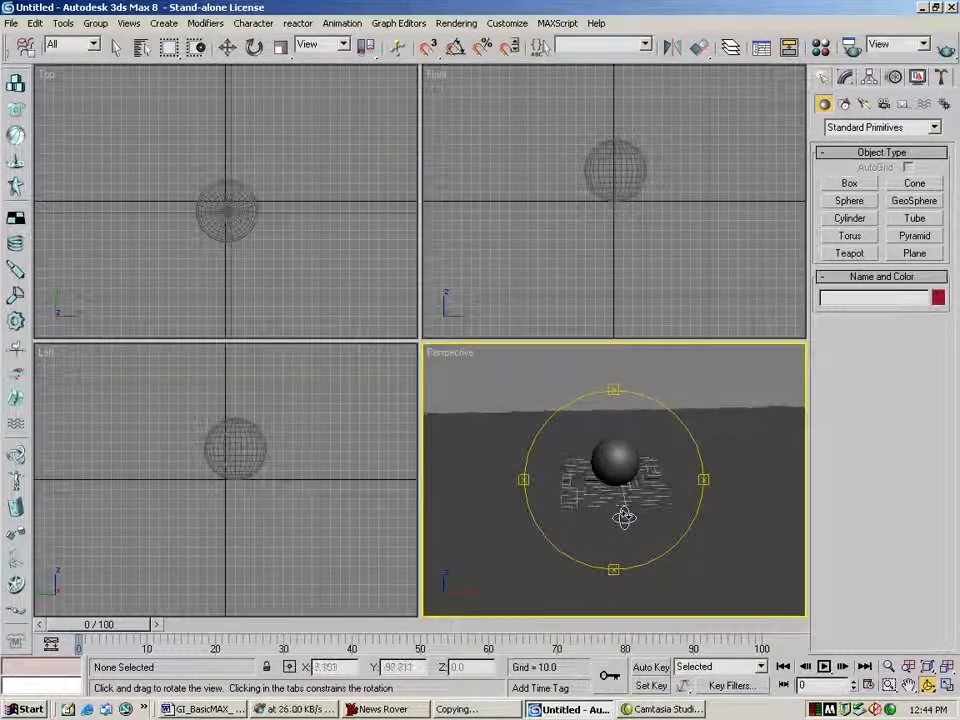
click(947, 48)
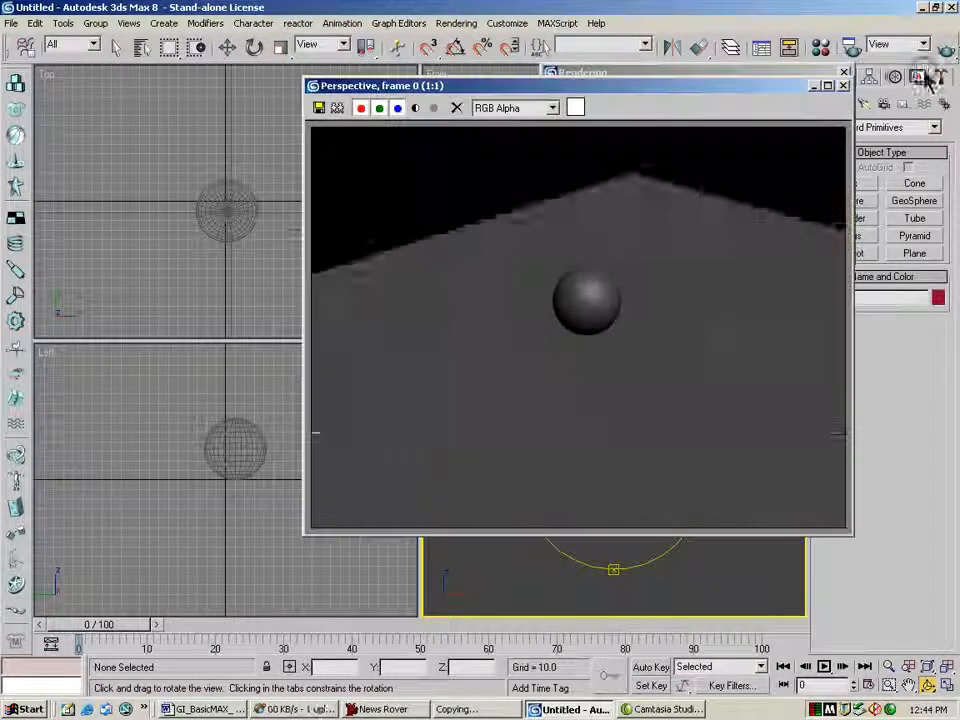
click(843, 85)
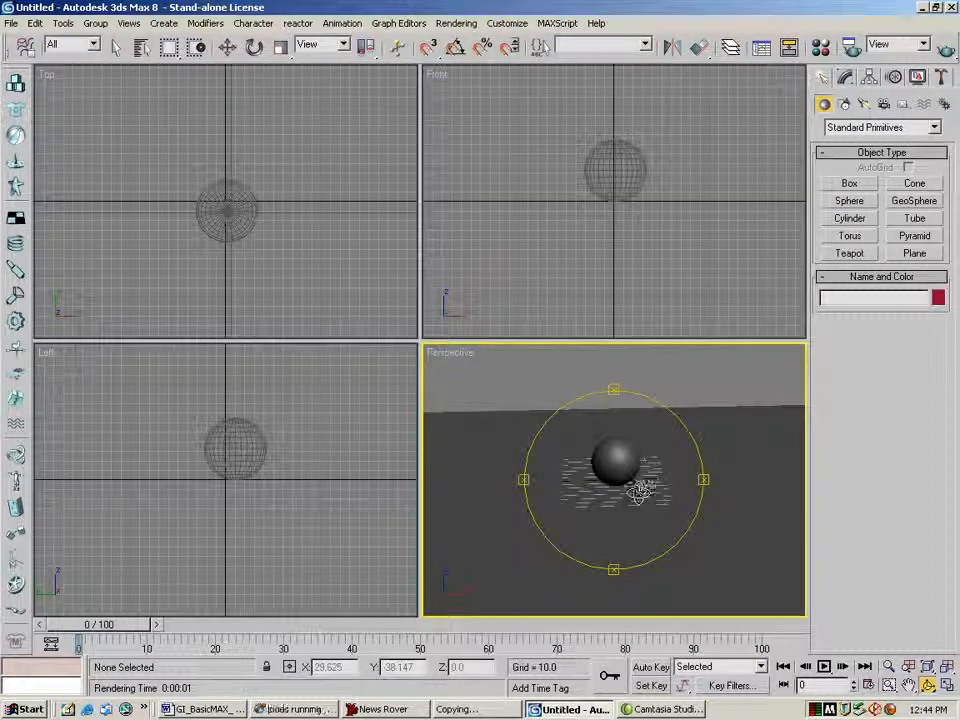
click(945, 50)
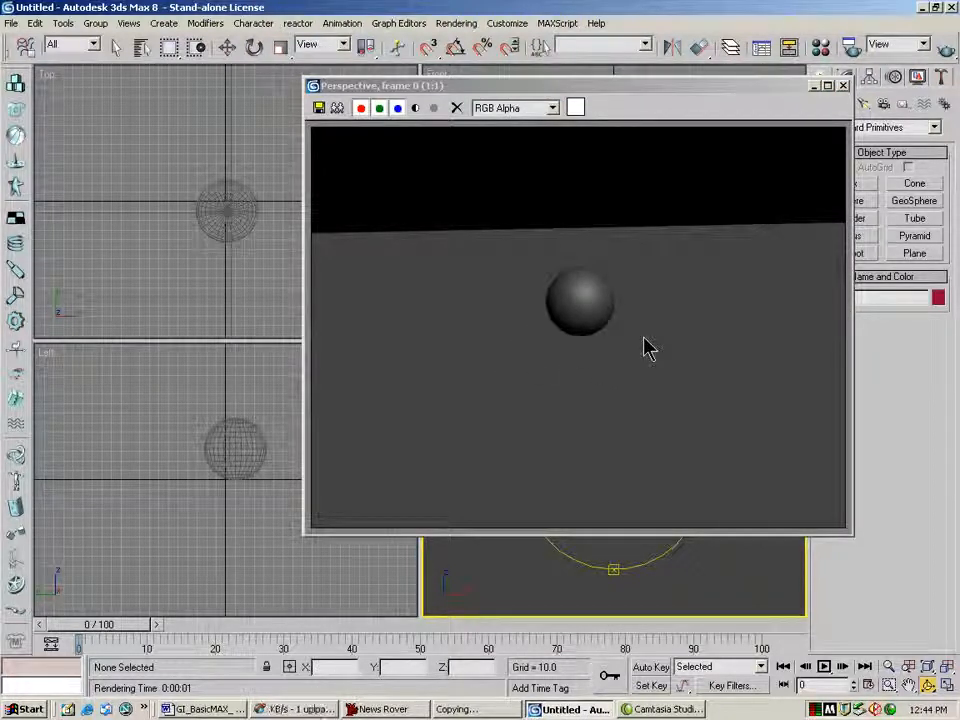
click(843, 86)
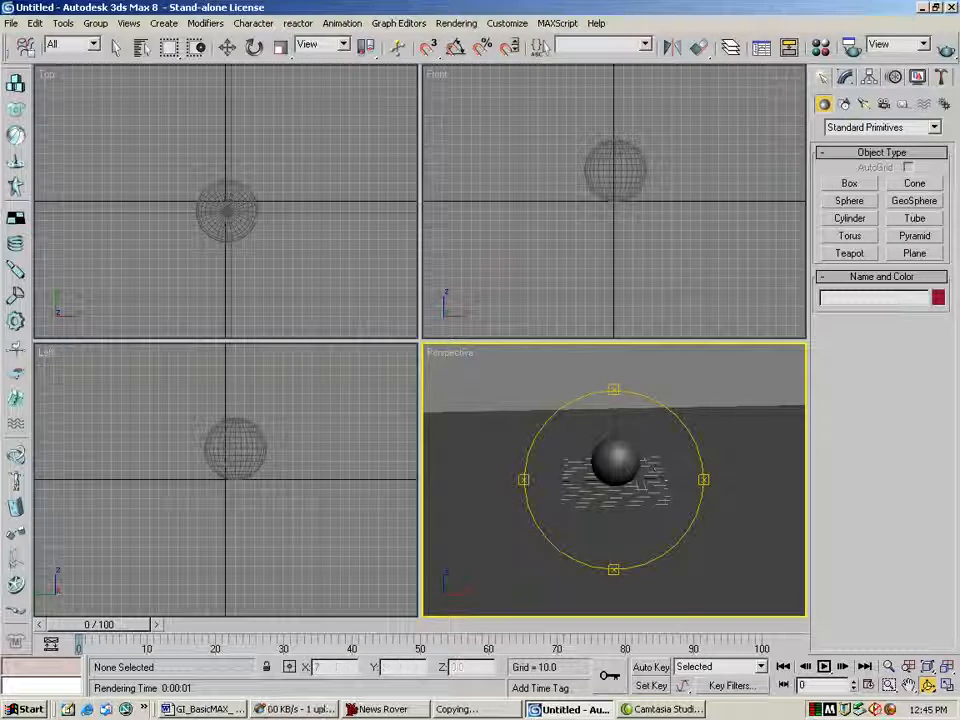
Step: Create a standard omni light in the Front view, up and to the left of the sphere, at about X -211, Z 247
click(865, 104)
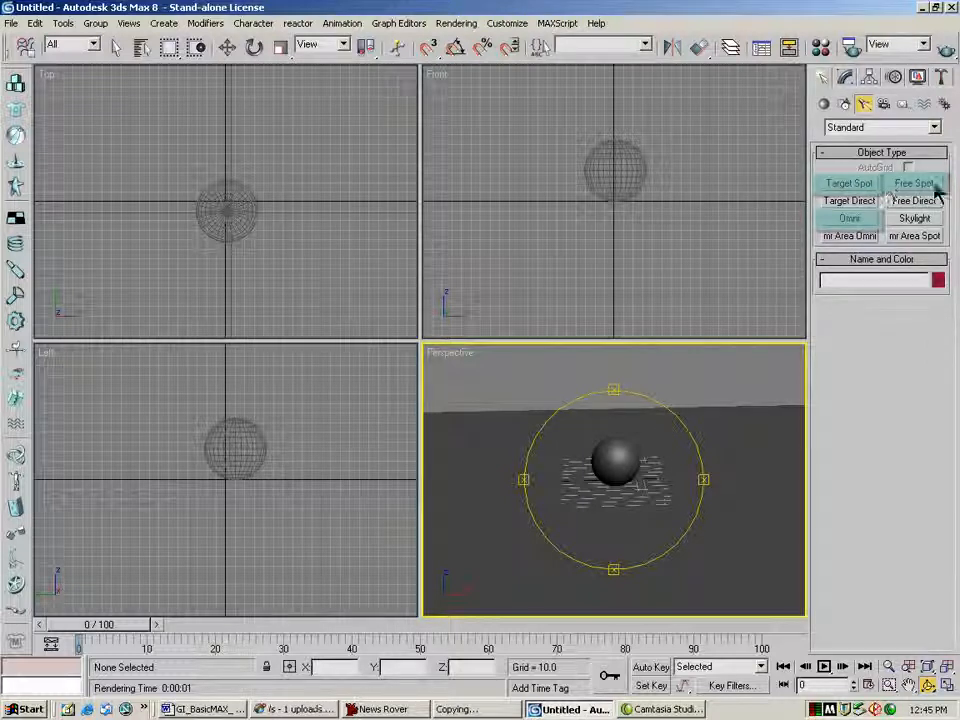
click(856, 220)
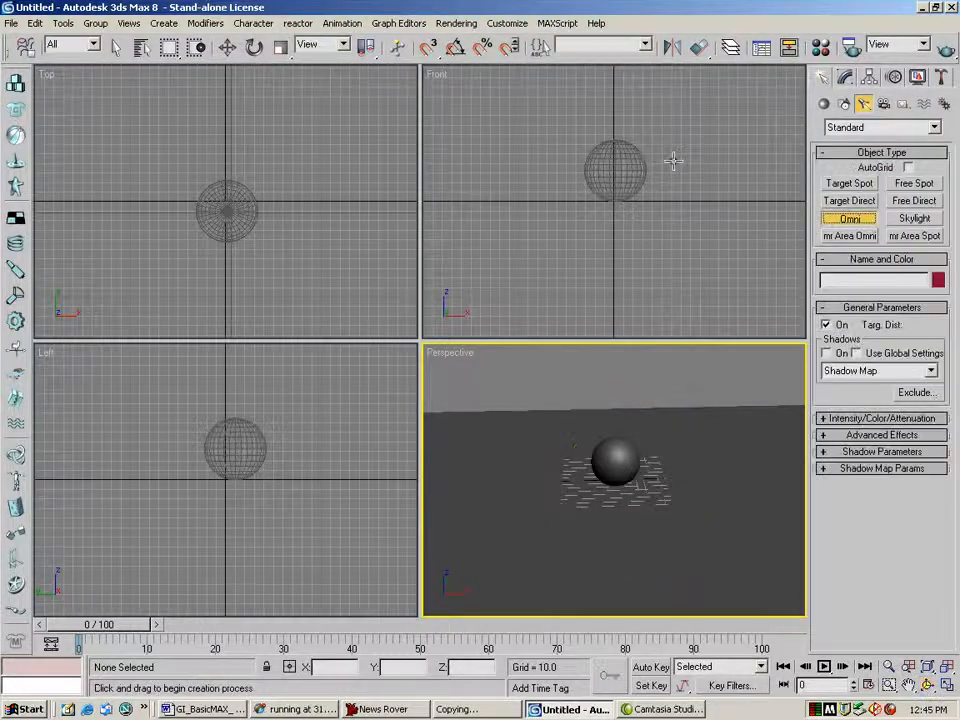
click(888, 666)
drag(225, 208, 240, 304)
drag(581, 218, 619, 251)
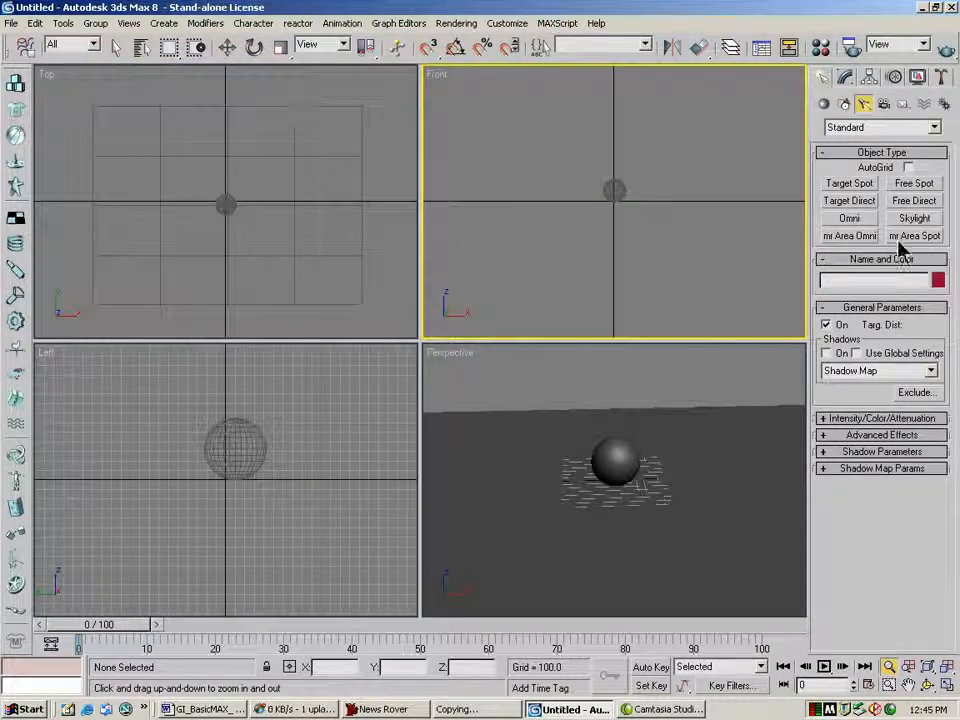
click(868, 218)
click(538, 117)
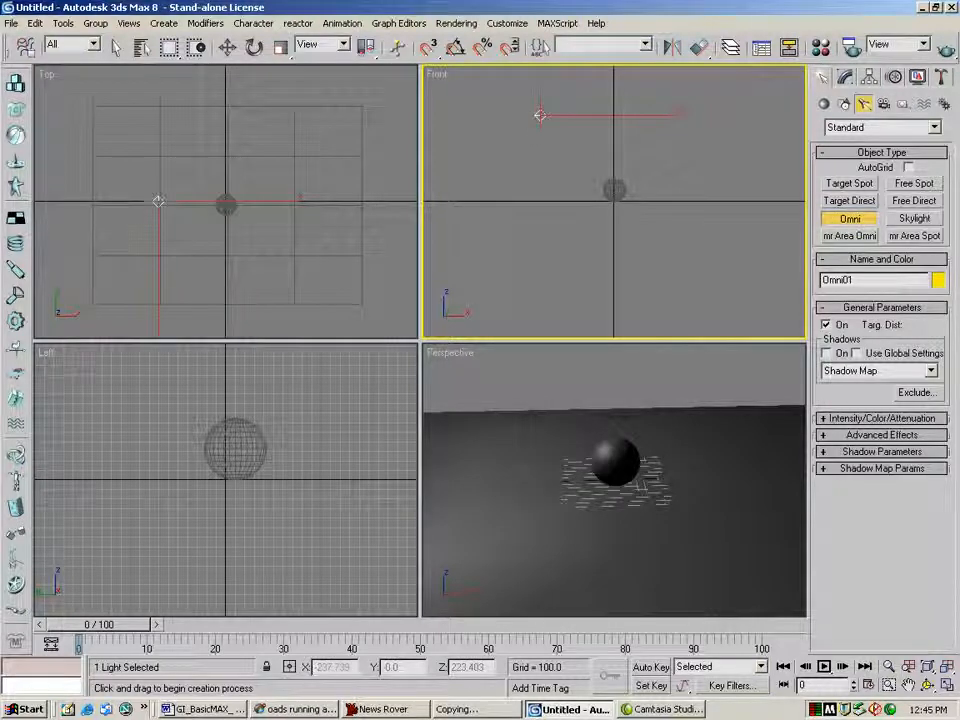
Step: Move the omni light to the front right of the sphere, at about X 205, Y -113, Z 137
click(228, 47)
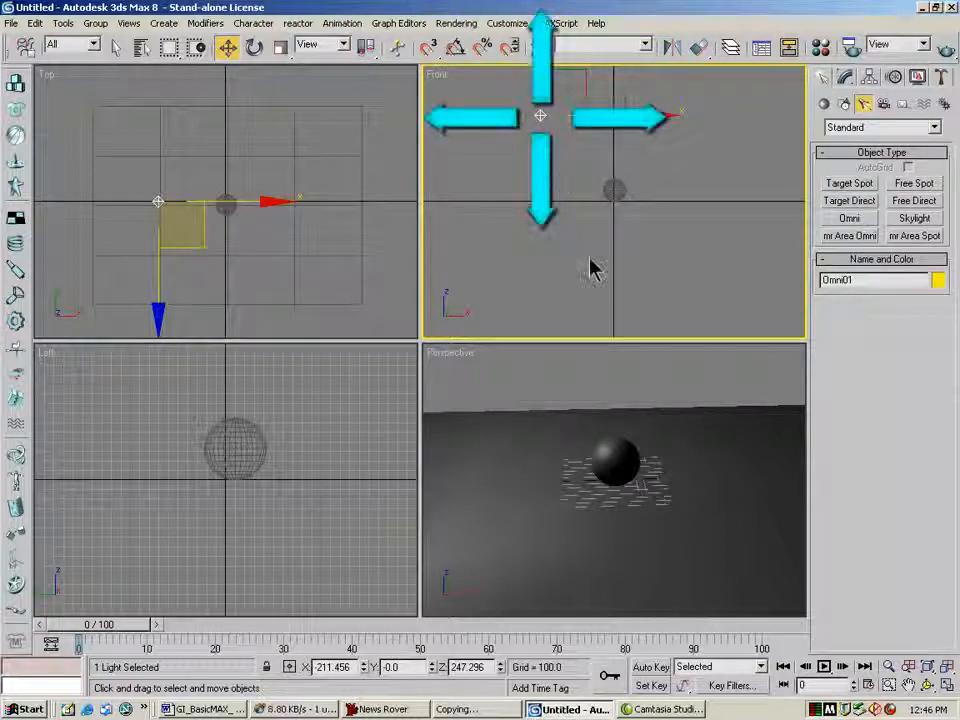
drag(563, 97, 742, 140)
right_click(358, 162)
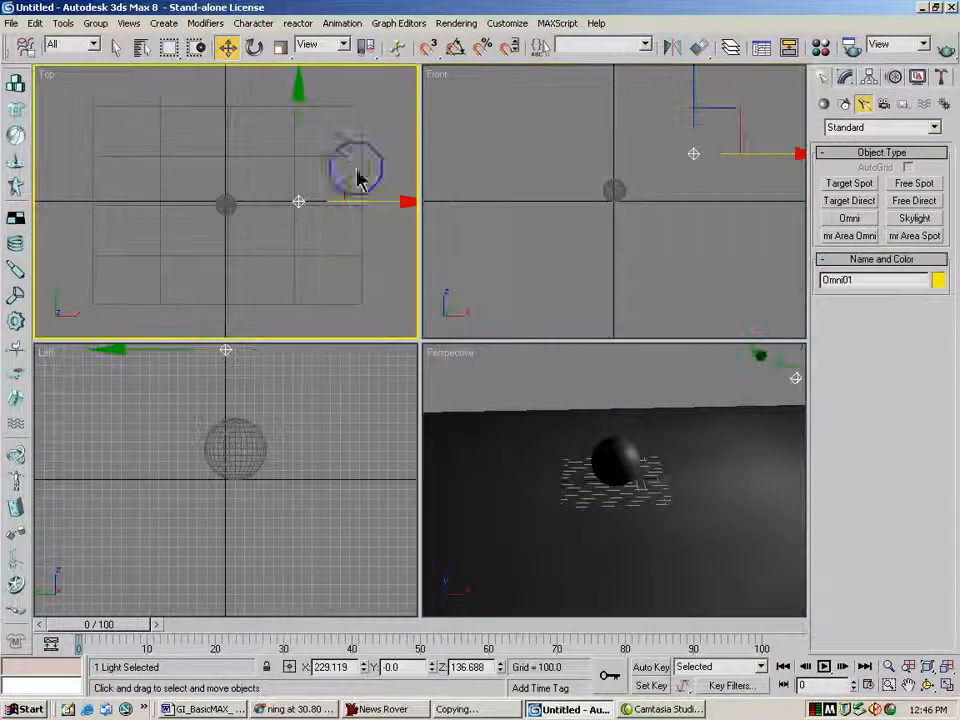
drag(300, 133, 302, 163)
drag(346, 236, 362, 238)
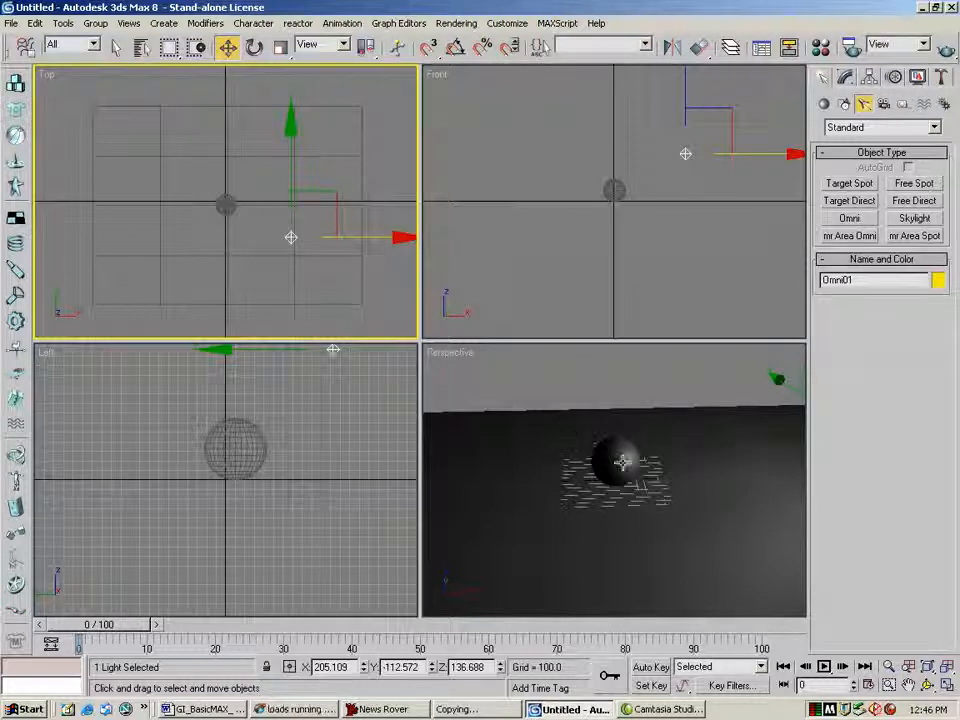
Step: Render the Perspective view to check how the single omni light illuminates the sphere and plane
right_click(744, 411)
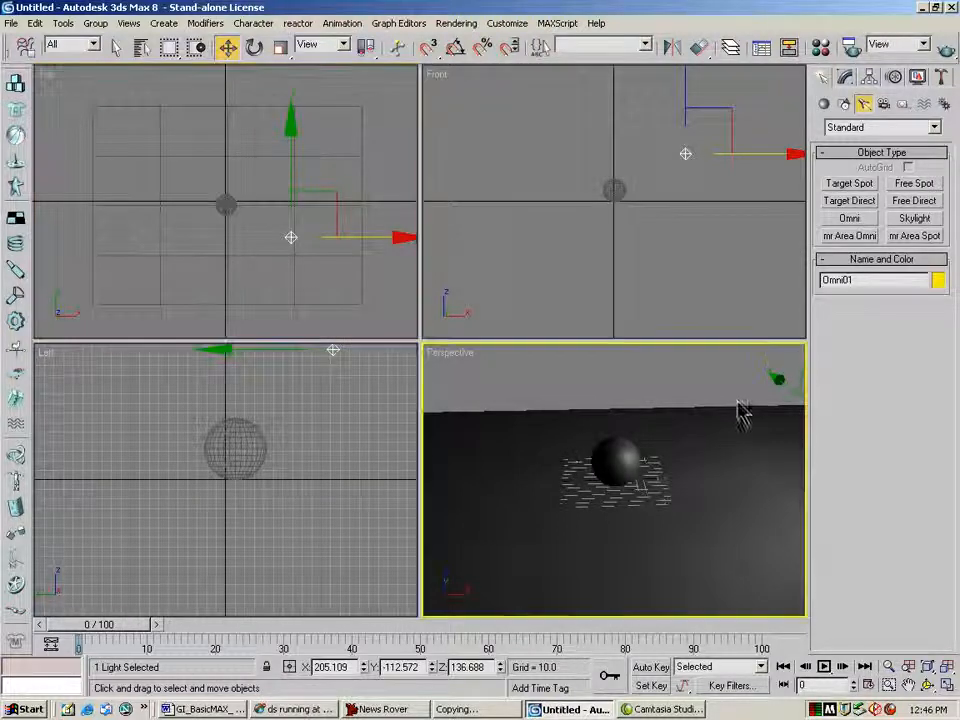
click(945, 52)
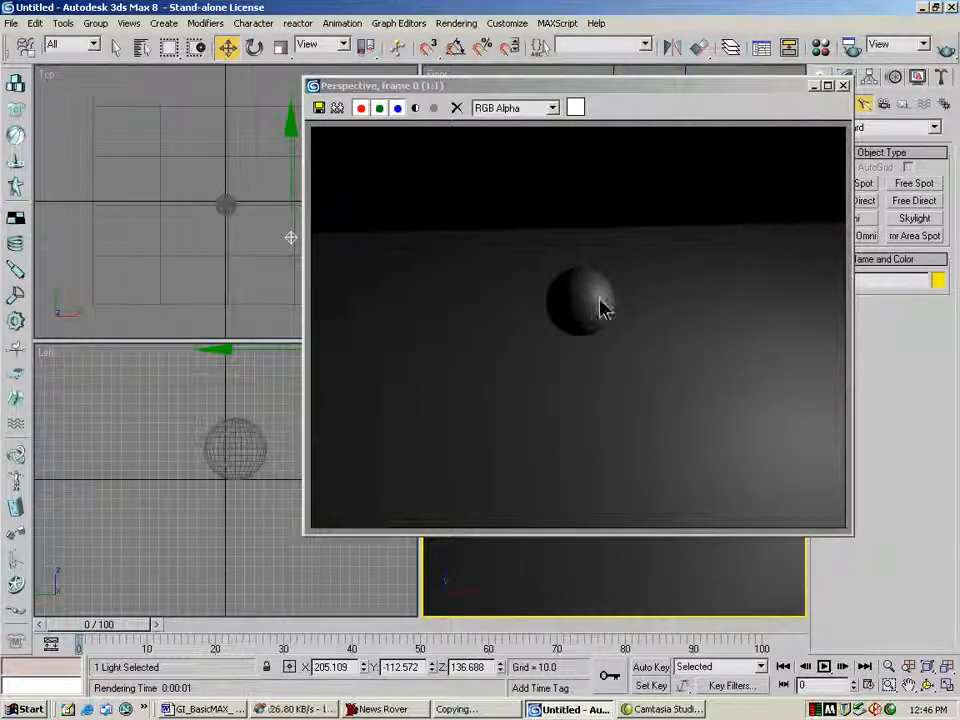
click(844, 86)
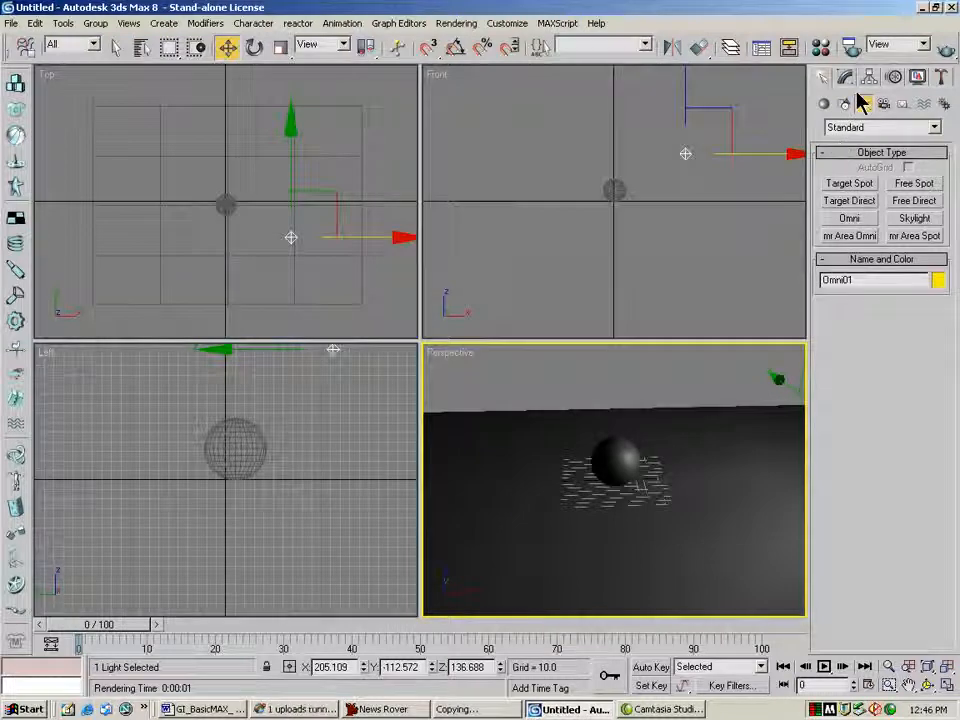
Step: Turn on shadows for the omni light and render the Perspective view to check them
click(845, 80)
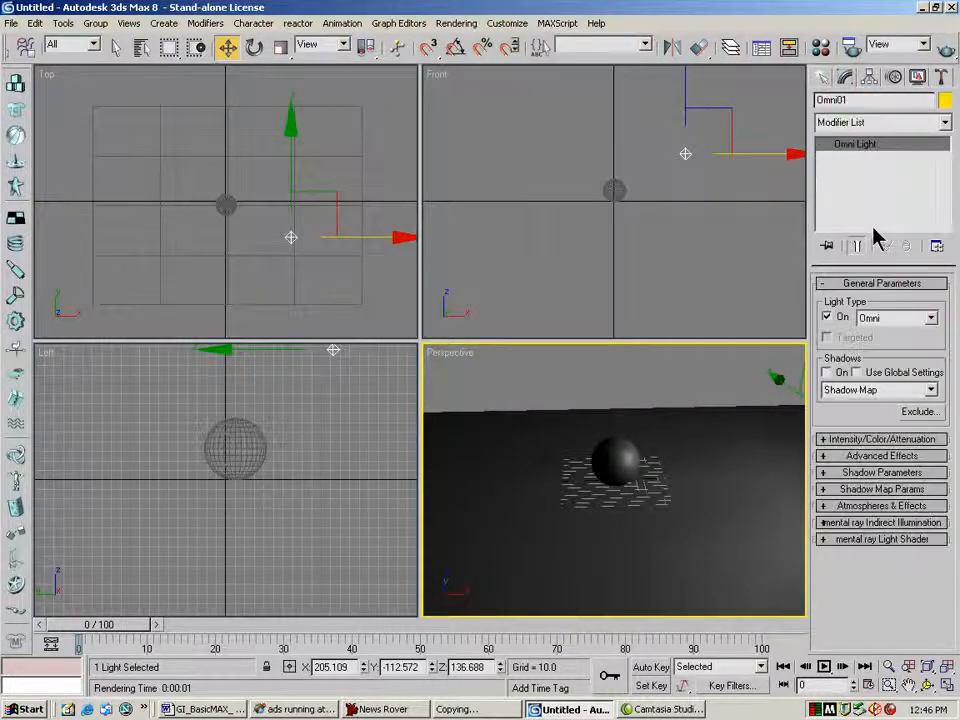
click(827, 372)
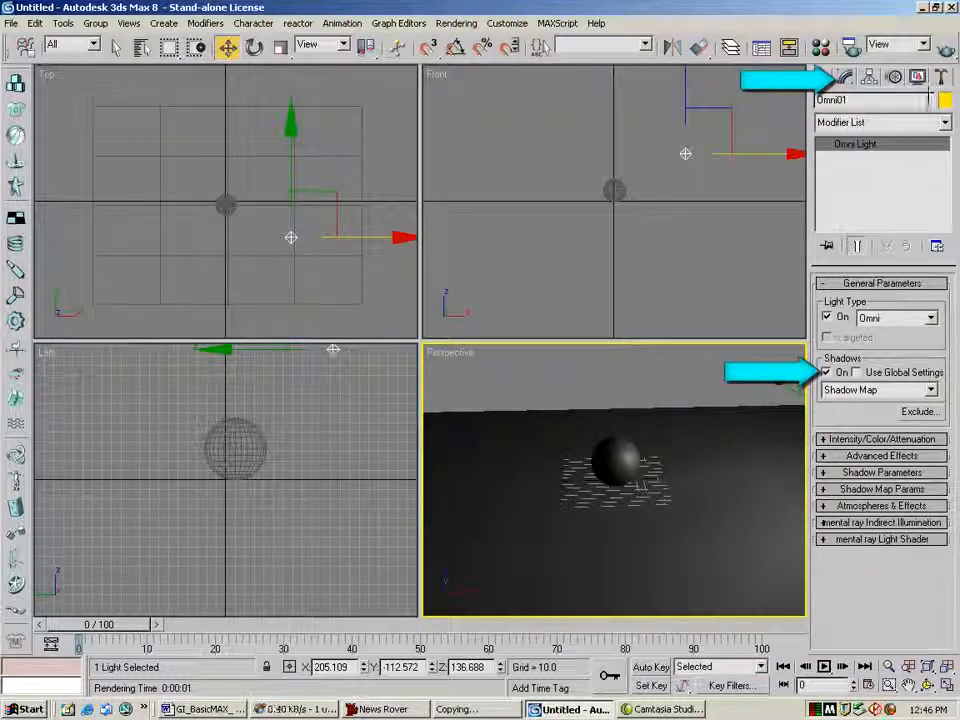
click(851, 45)
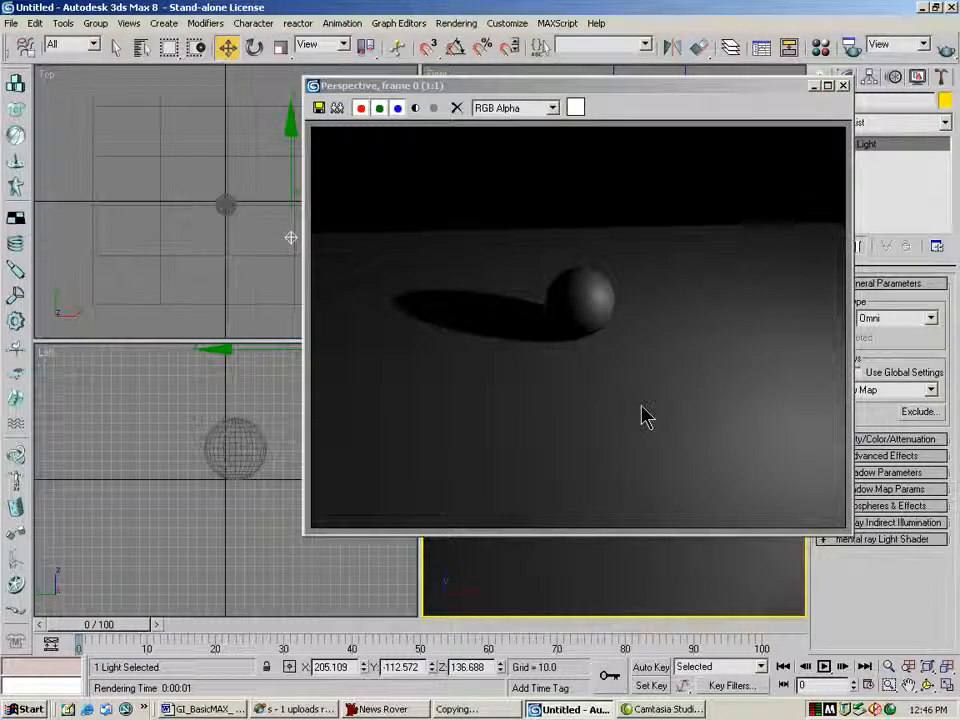
click(843, 85)
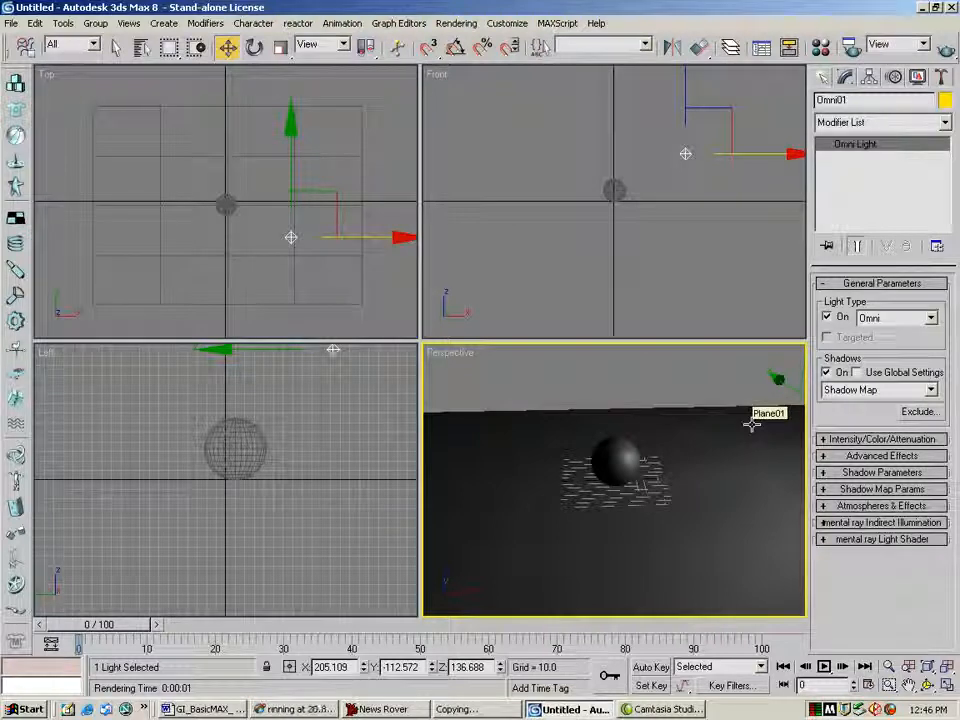
Step: Place two more omni lights in the Top view, one behind the sphere and one to its left
click(822, 77)
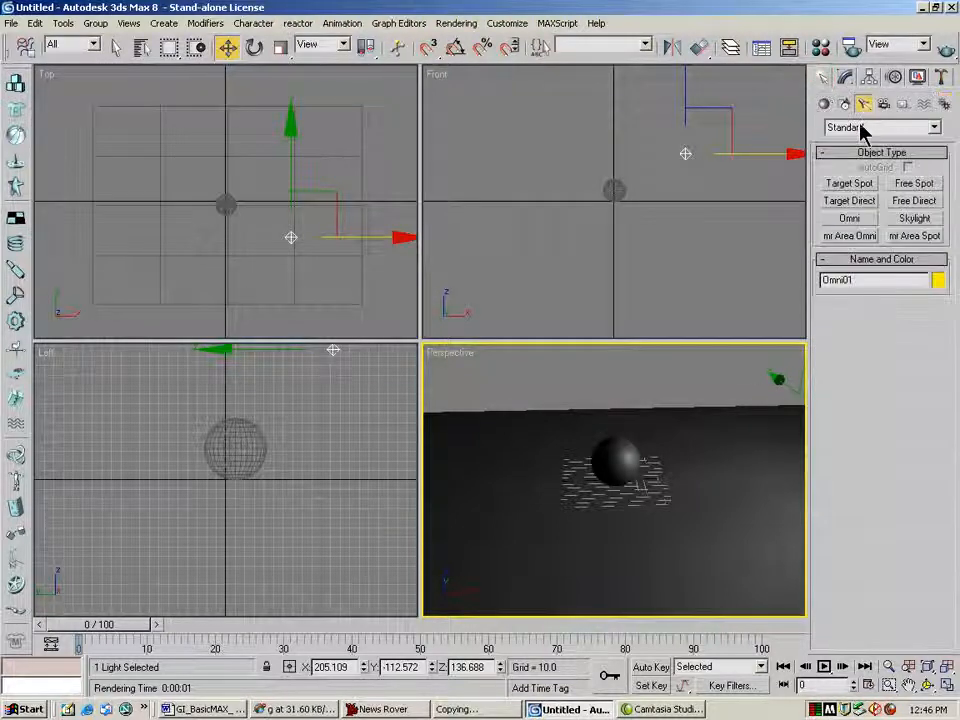
click(850, 218)
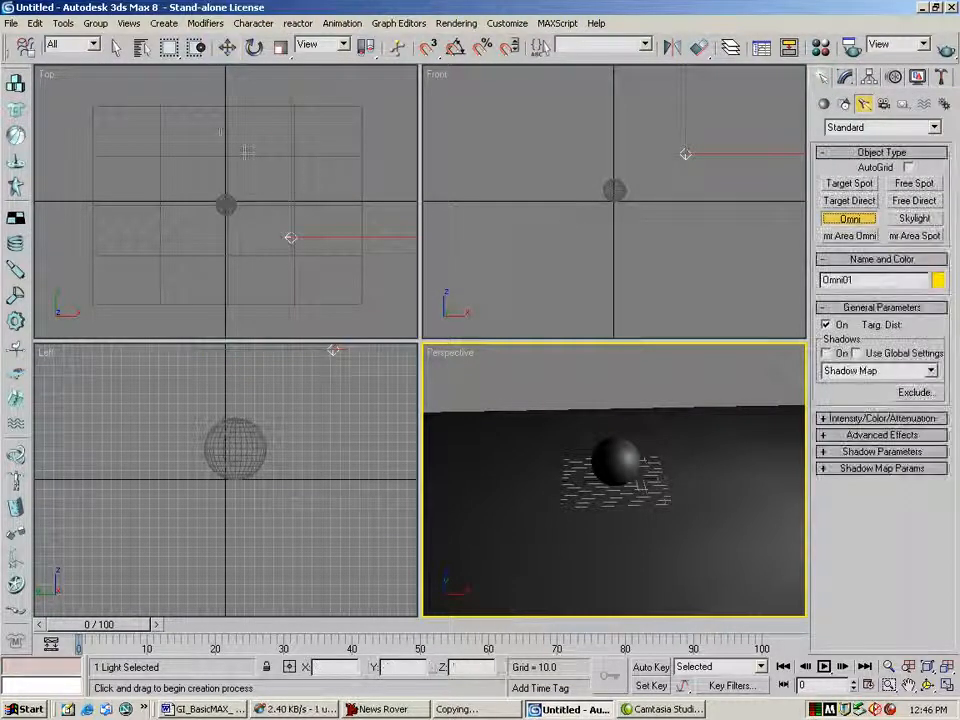
click(250, 118)
click(135, 168)
Step: Raise the left omni light to about Z 225 and the rear one to about Z 249
click(228, 47)
drag(511, 196, 510, 122)
drag(643, 200, 642, 115)
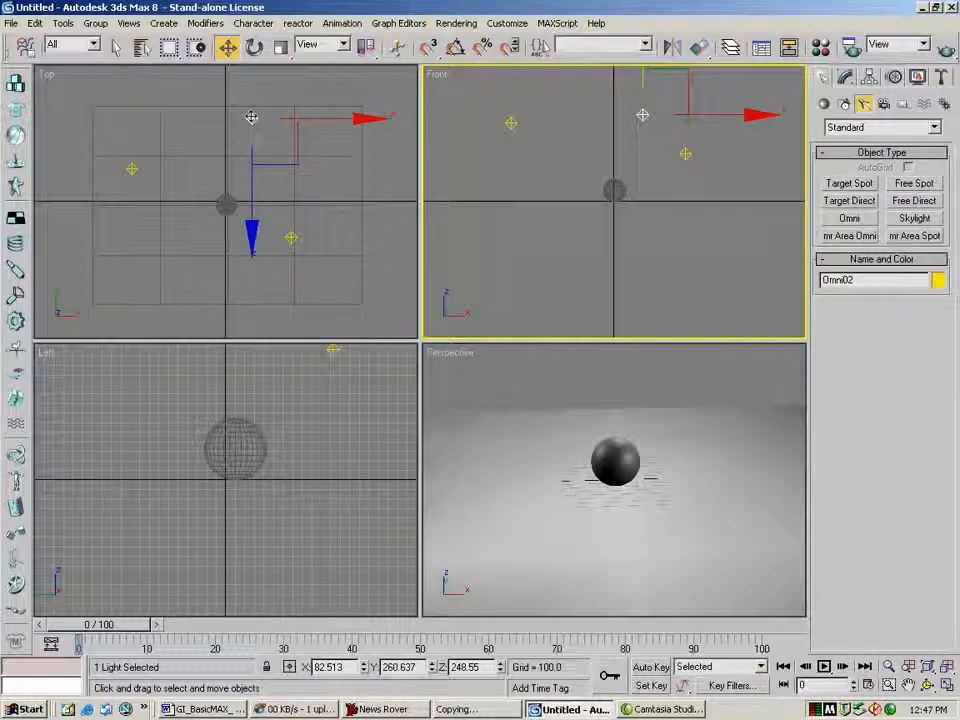
Step: Set the intensity multiplier of the omni light behind the sphere to 0.4
click(847, 80)
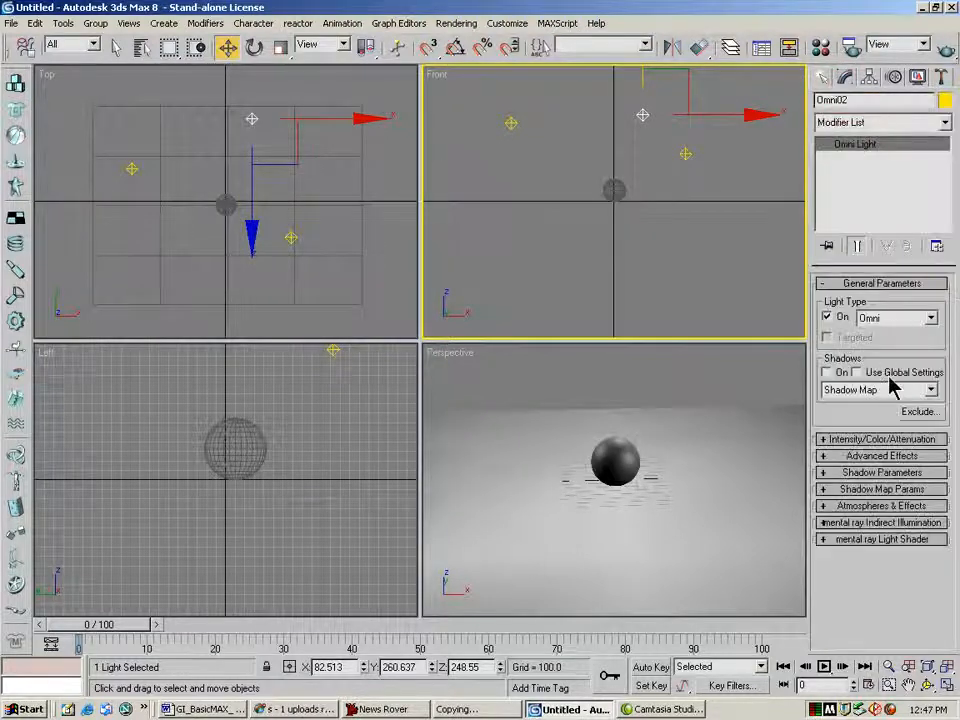
click(857, 440)
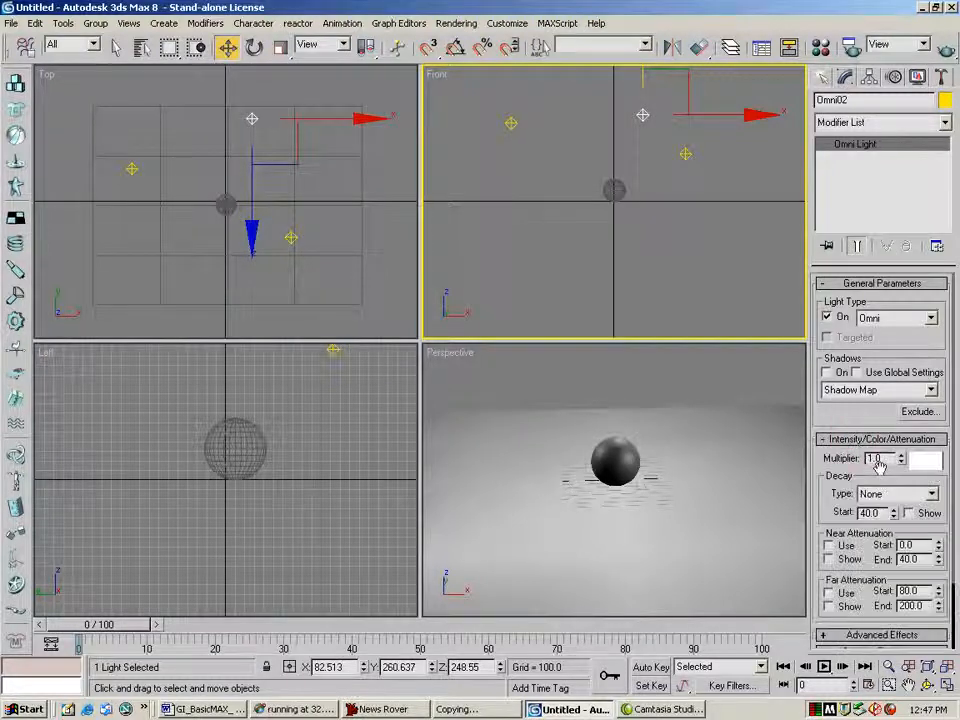
drag(883, 459, 835, 458)
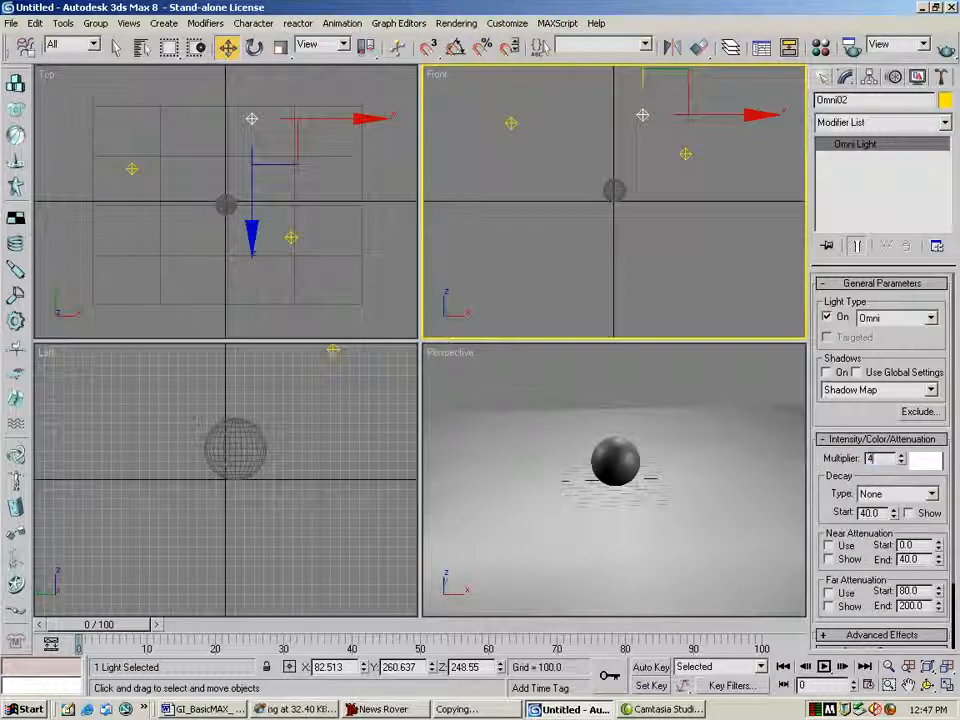
text(4)
key(Return)
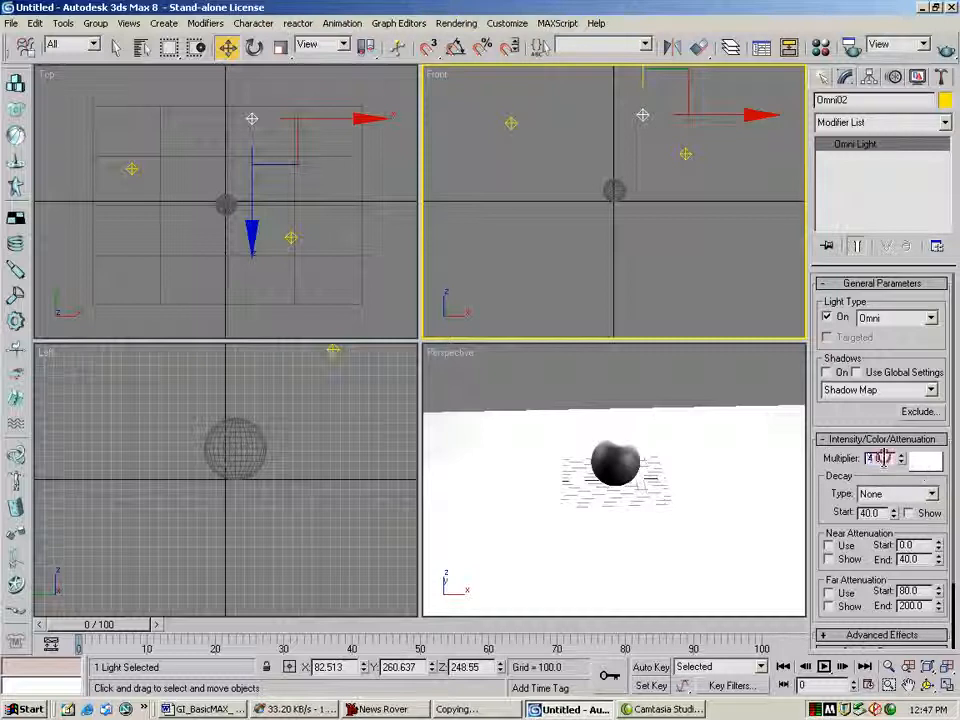
text(0.4)
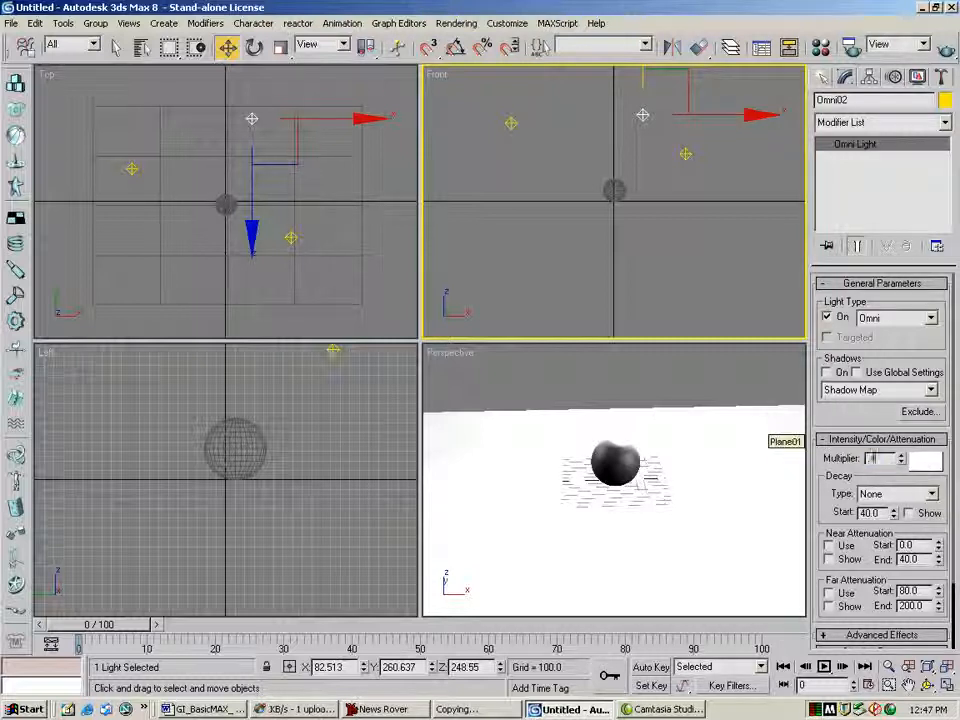
key(Return)
Step: Set the intensity multiplier of the omni light left of the sphere to 0.3
click(133, 169)
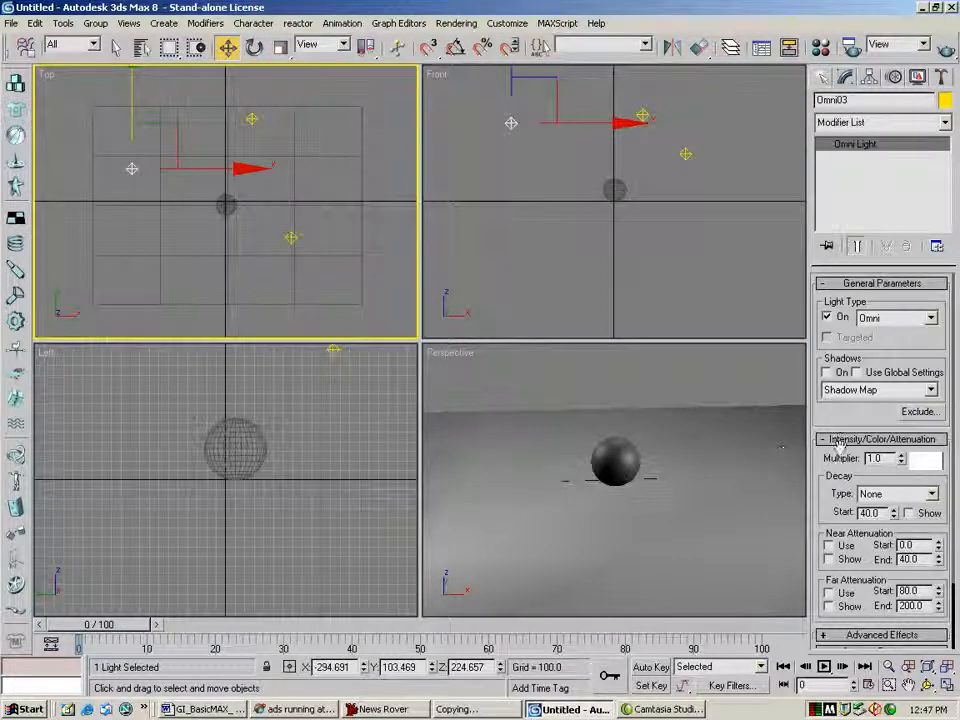
key(BackSpace)
key(Return)
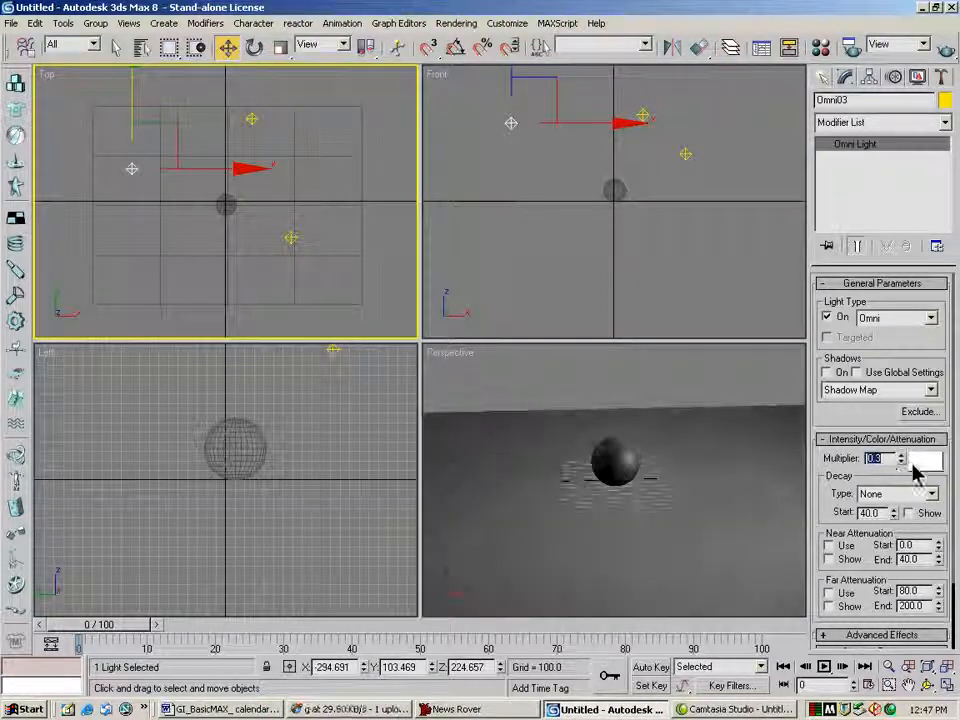
Step: Render the Perspective view to check the combined lighting of the three omni lights
right_click(750, 392)
click(945, 46)
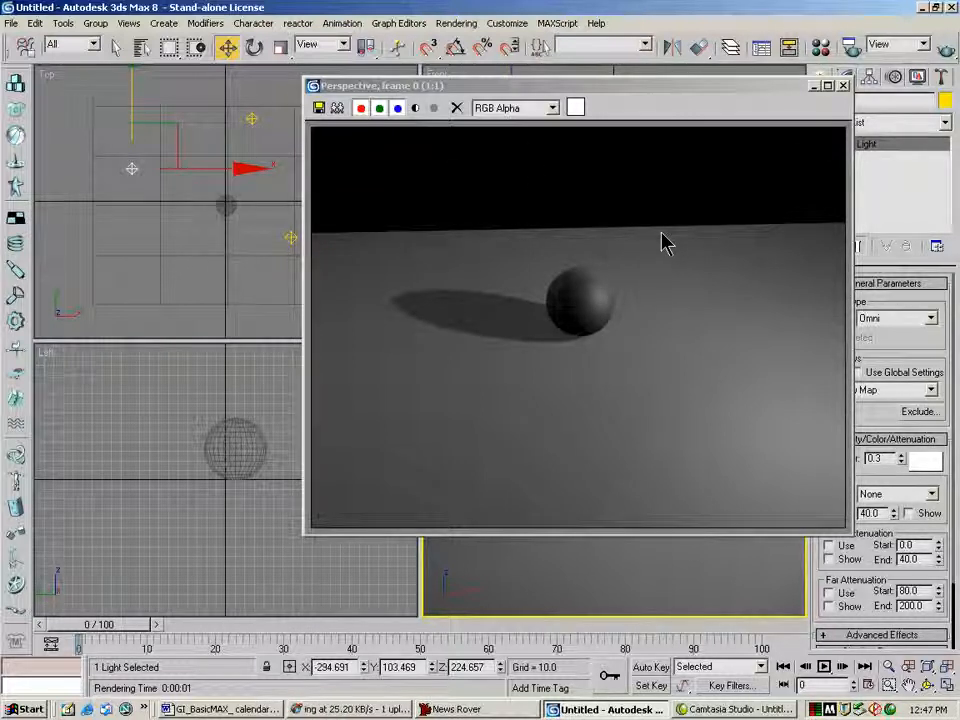
click(843, 85)
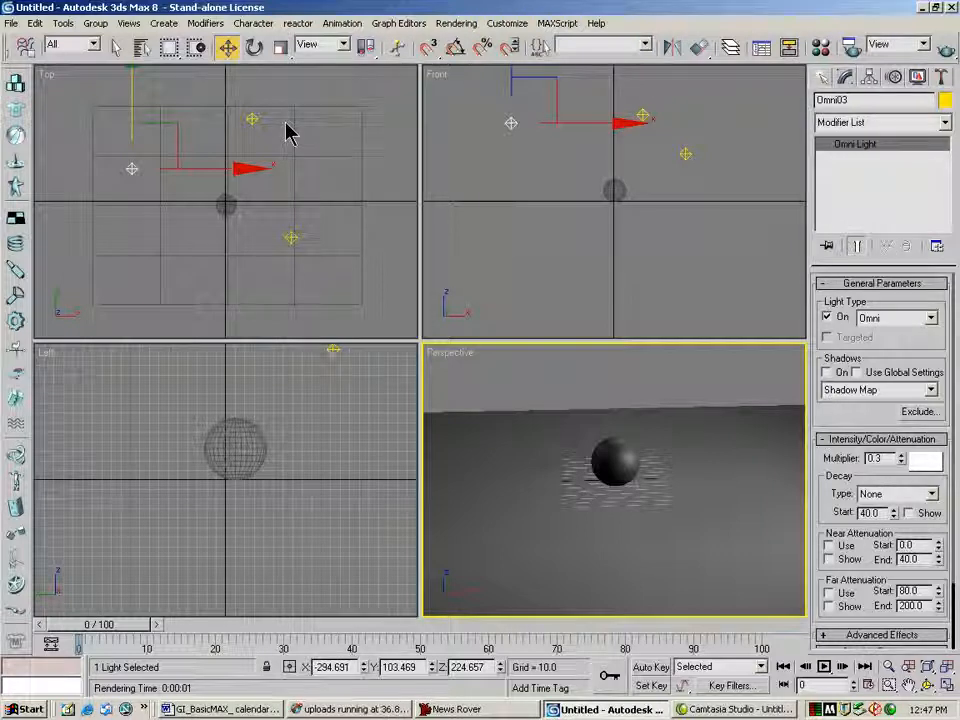
Step: Delete all three omni lights from the scene
click(478, 96)
drag(735, 168, 735, 171)
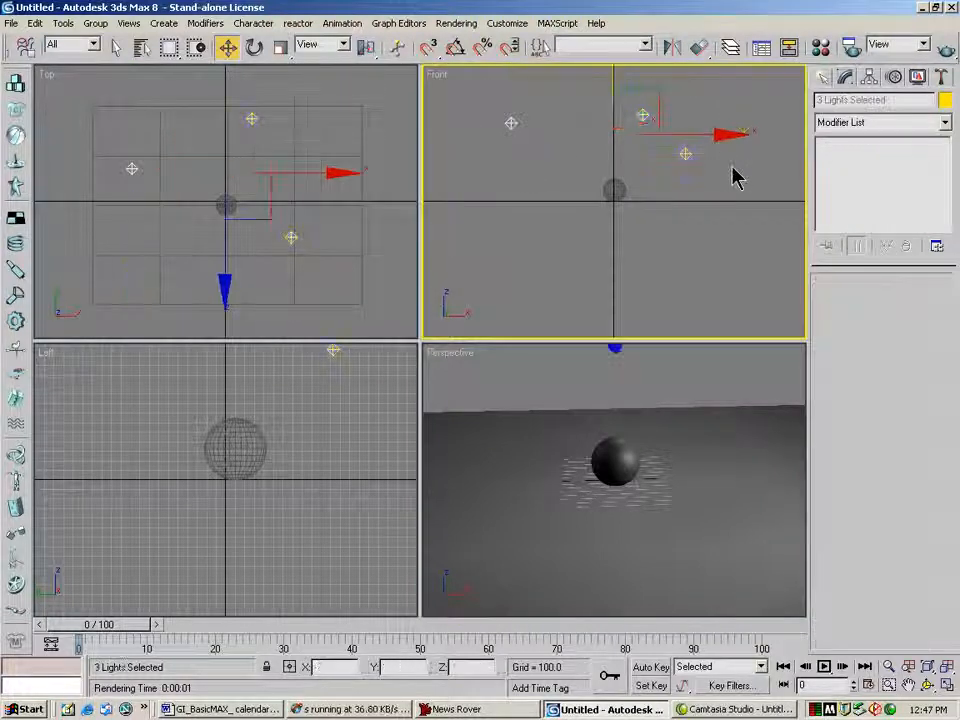
key(Delete)
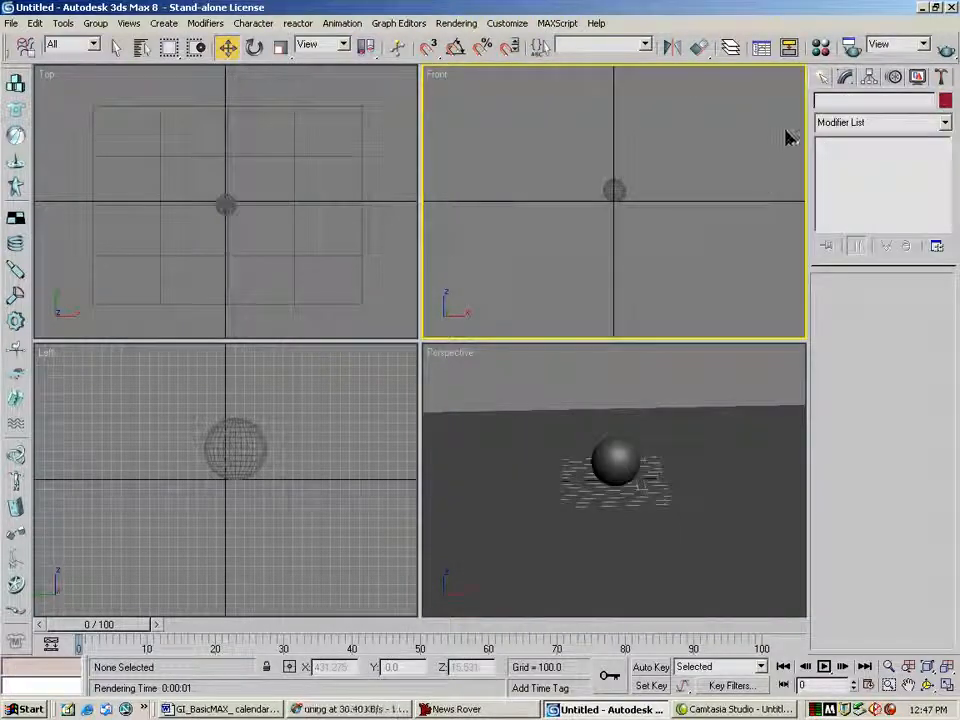
Step: Create a target spot in the Front view at about X 407, Z 329, aimed down at the sphere
click(822, 77)
click(864, 104)
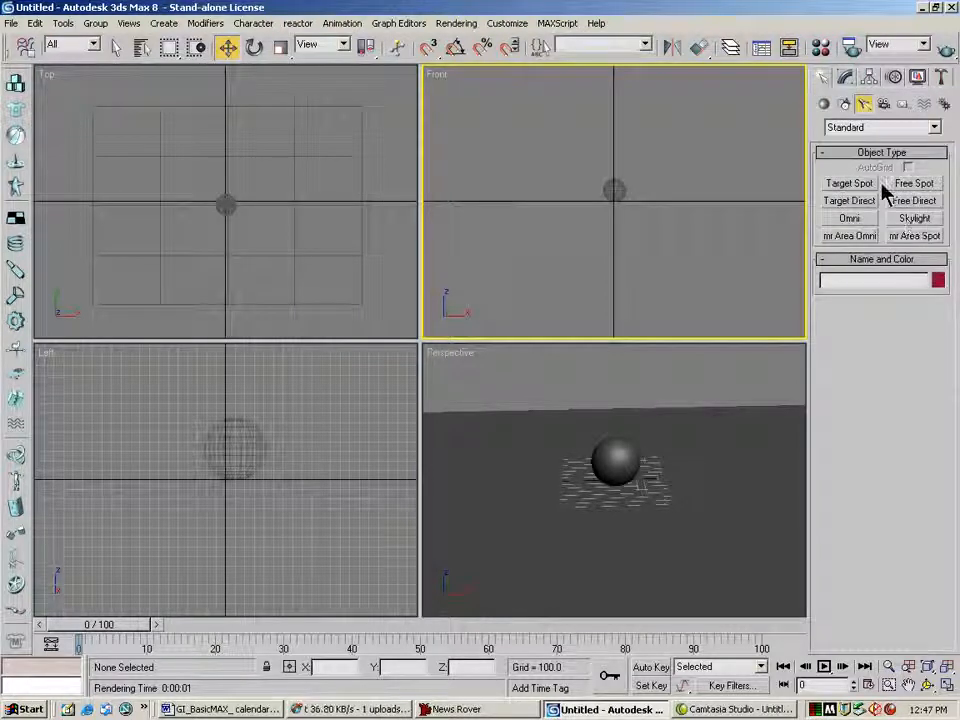
click(849, 184)
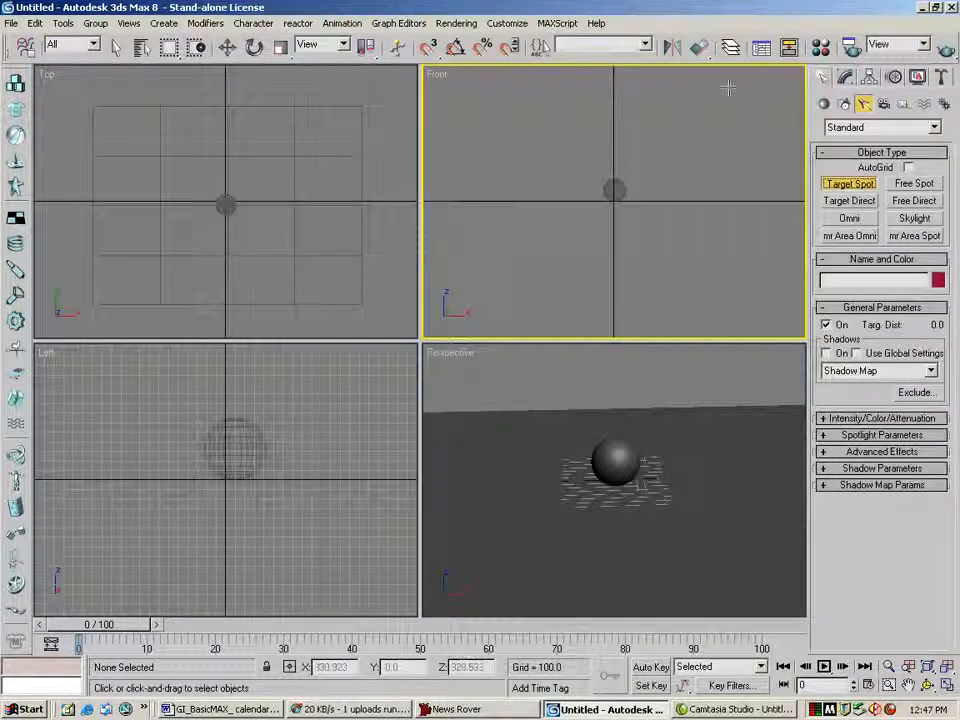
drag(744, 87, 612, 188)
Step: Move the spotlight's target in the Top view to about X 9.6, Y -5.2, keeping it on the sphere
click(227, 47)
click(225, 202)
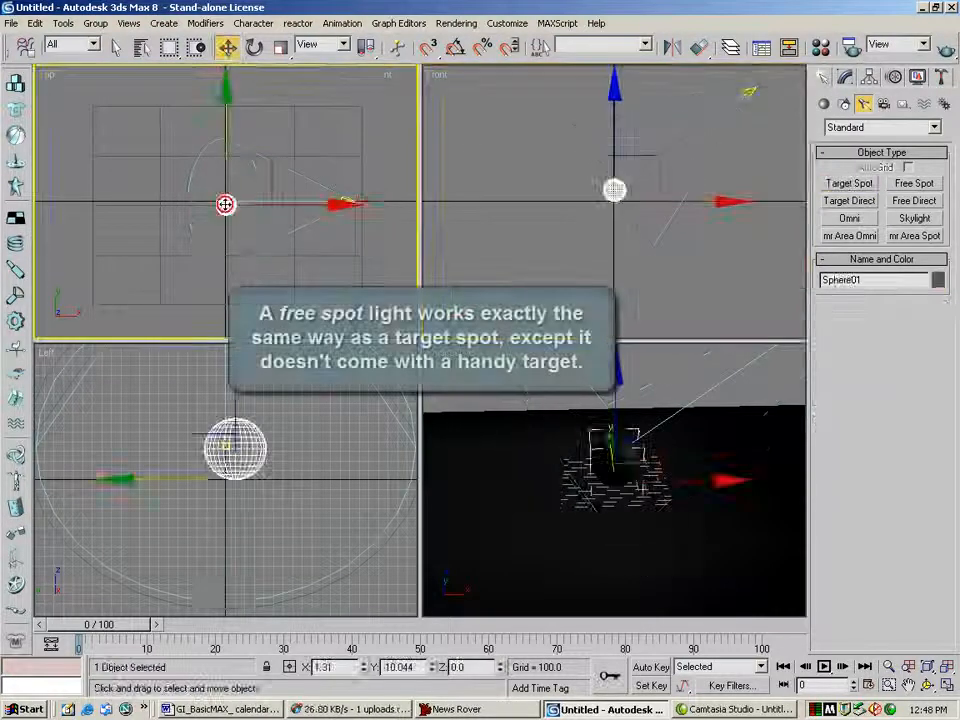
click(225, 203)
drag(220, 153, 221, 155)
drag(274, 204, 283, 204)
click(142, 47)
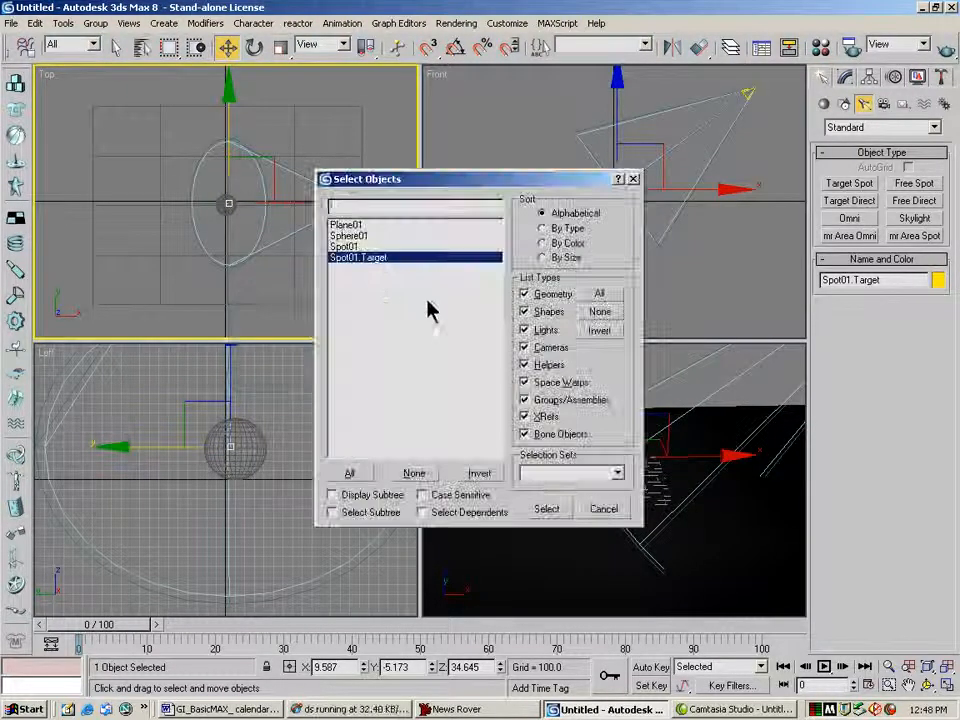
click(604, 510)
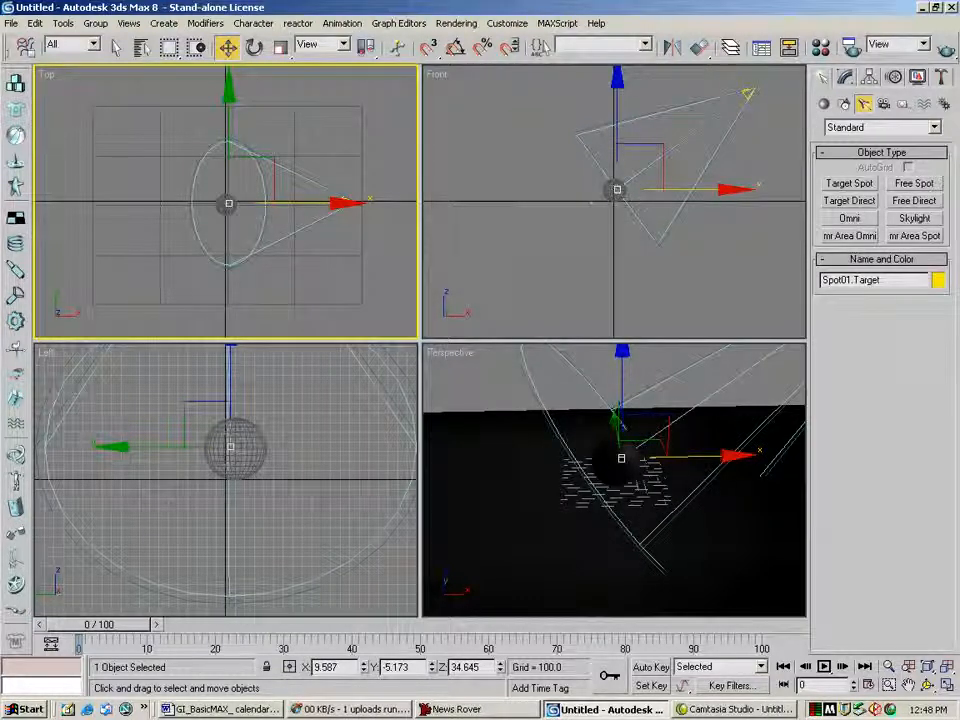
Step: Render the Perspective view to check the spotlight's cone on the sphere and plane
right_click(697, 392)
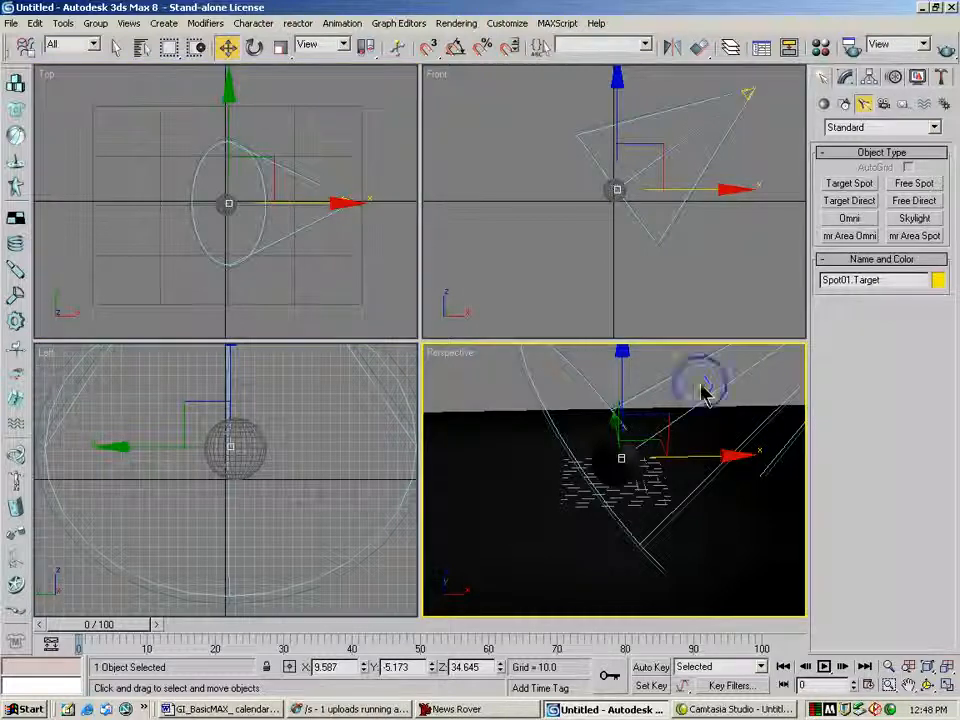
click(942, 50)
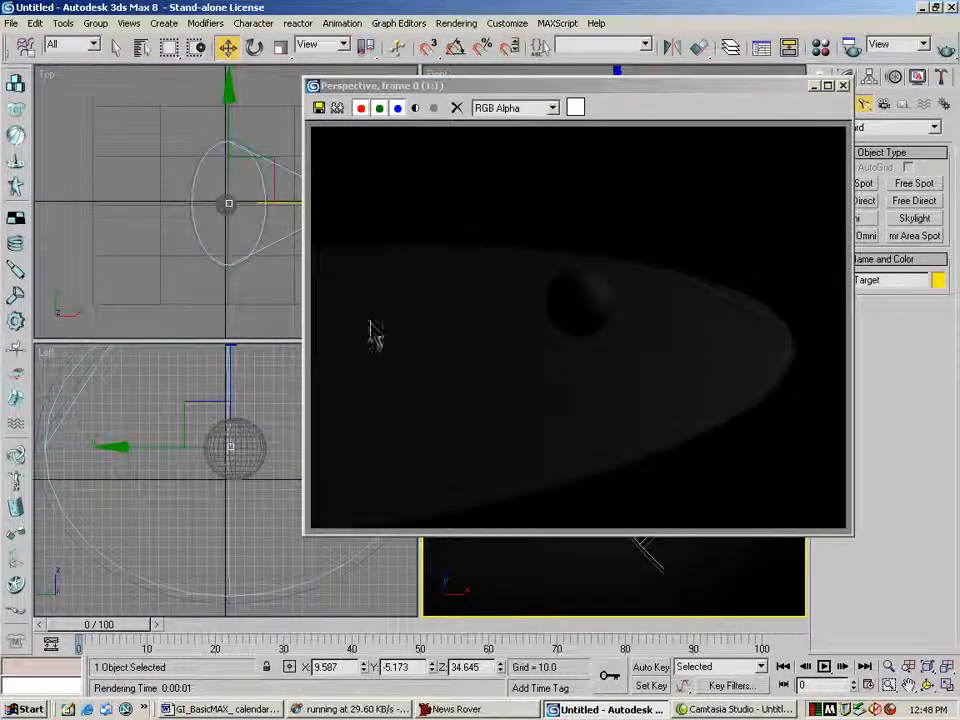
click(842, 88)
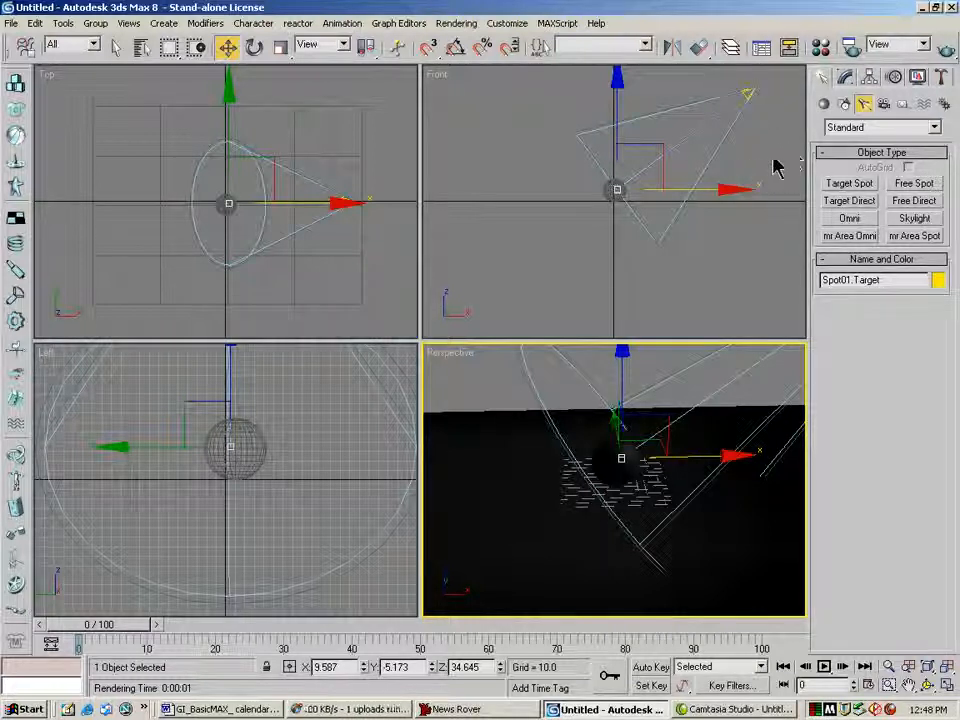
Step: Set the spotlight's intensity multiplier to 1.0
click(846, 78)
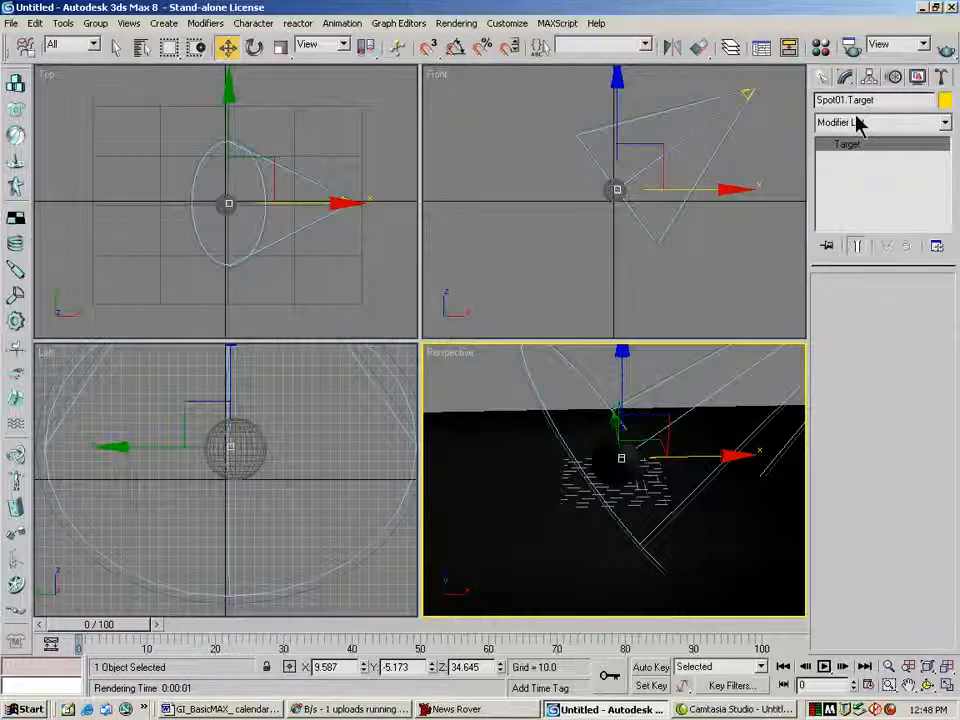
click(747, 95)
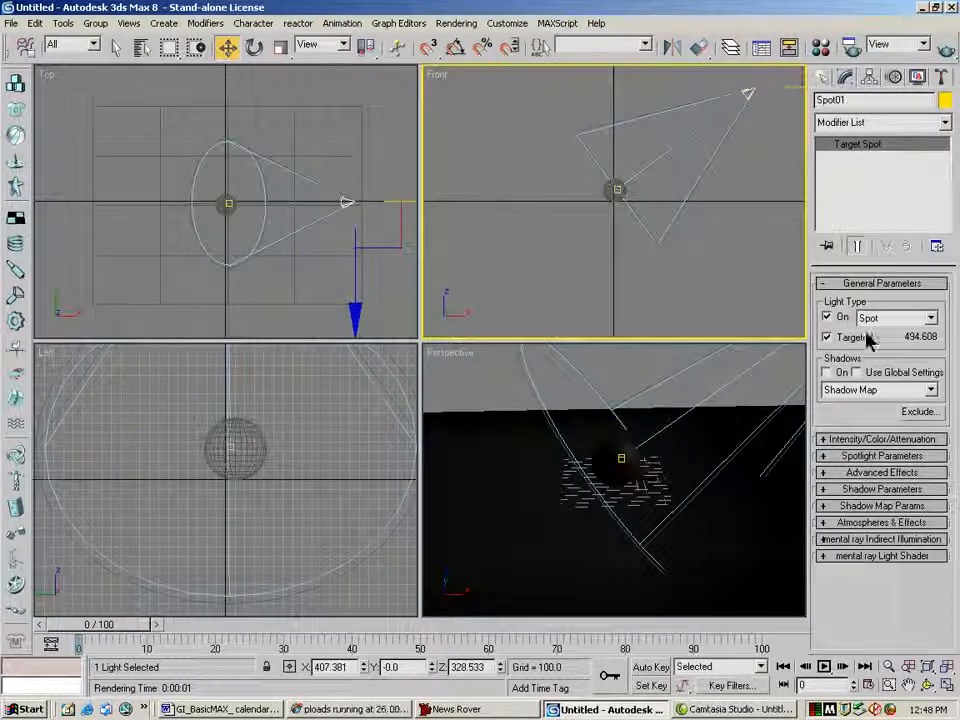
click(857, 440)
double_click(880, 458)
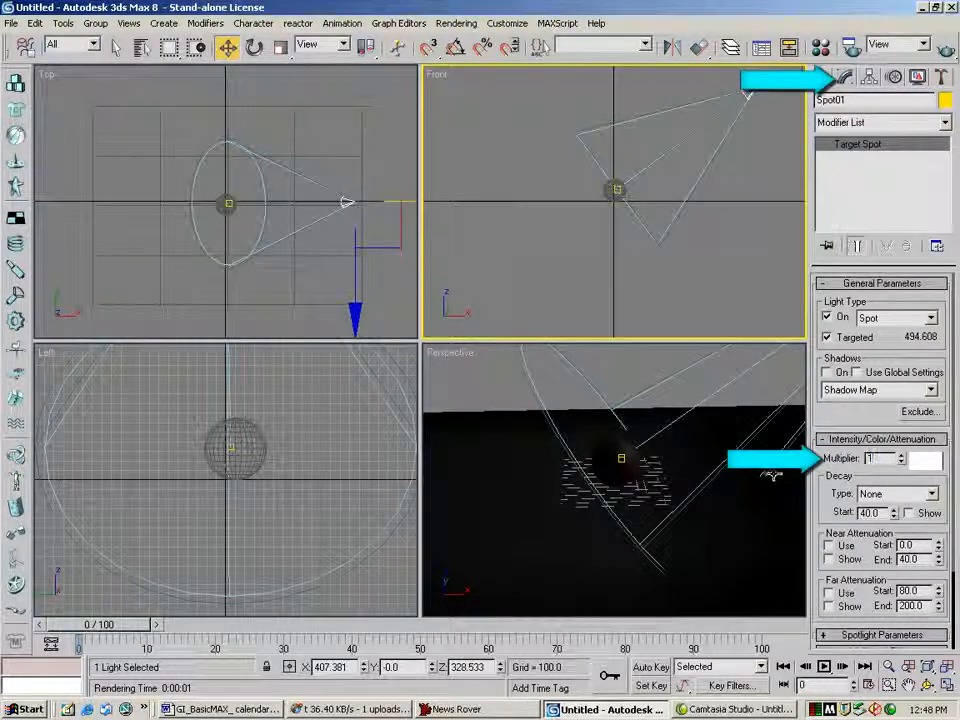
text(1)
key(Return)
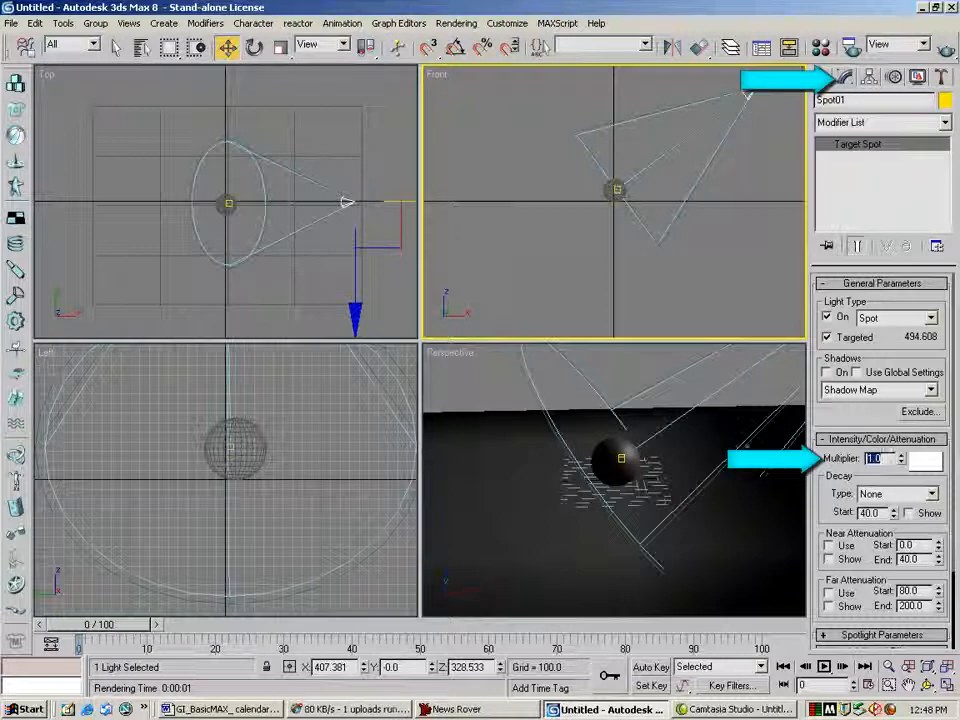
Step: Render the Perspective view to check the brighter spotlight
right_click(756, 364)
click(947, 50)
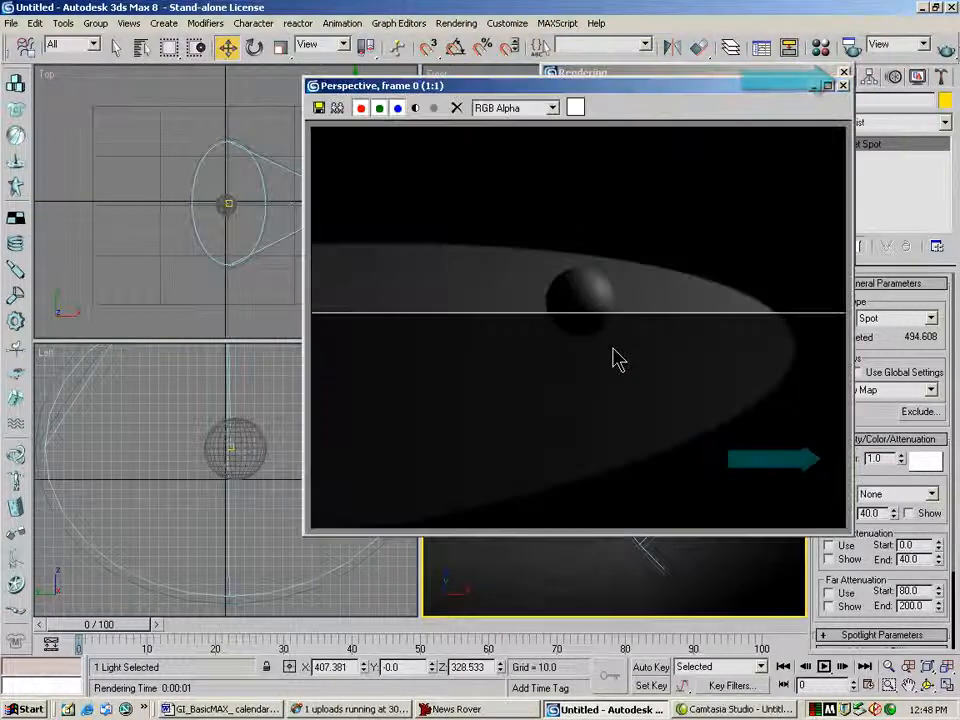
click(843, 86)
Step: Turn on shadows for the spotlight and render the Perspective view to check the sphere's shadow
click(827, 372)
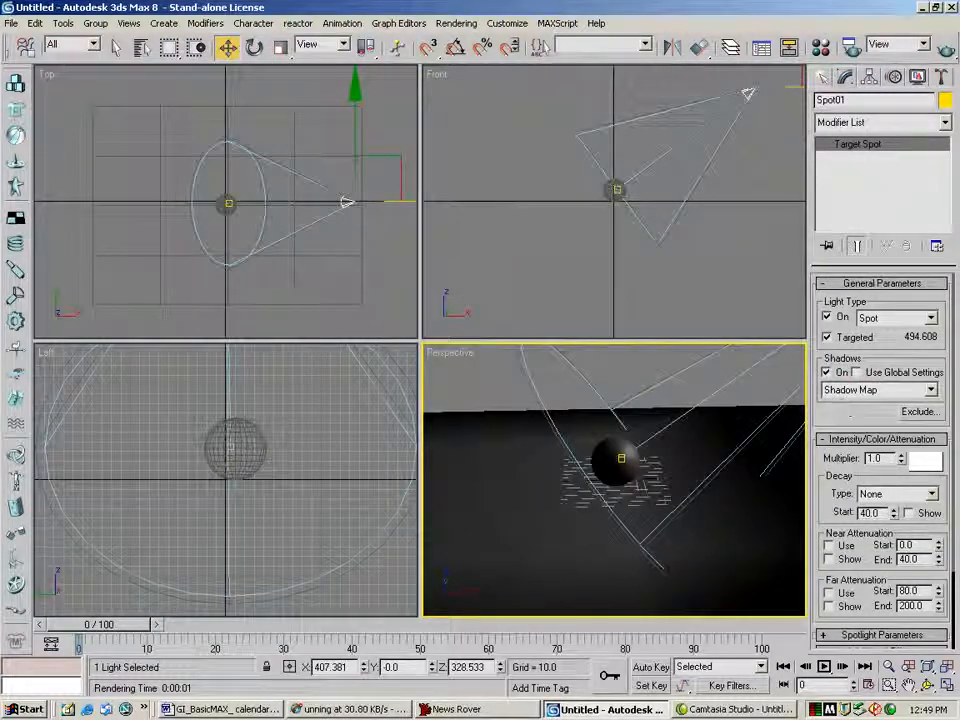
click(947, 50)
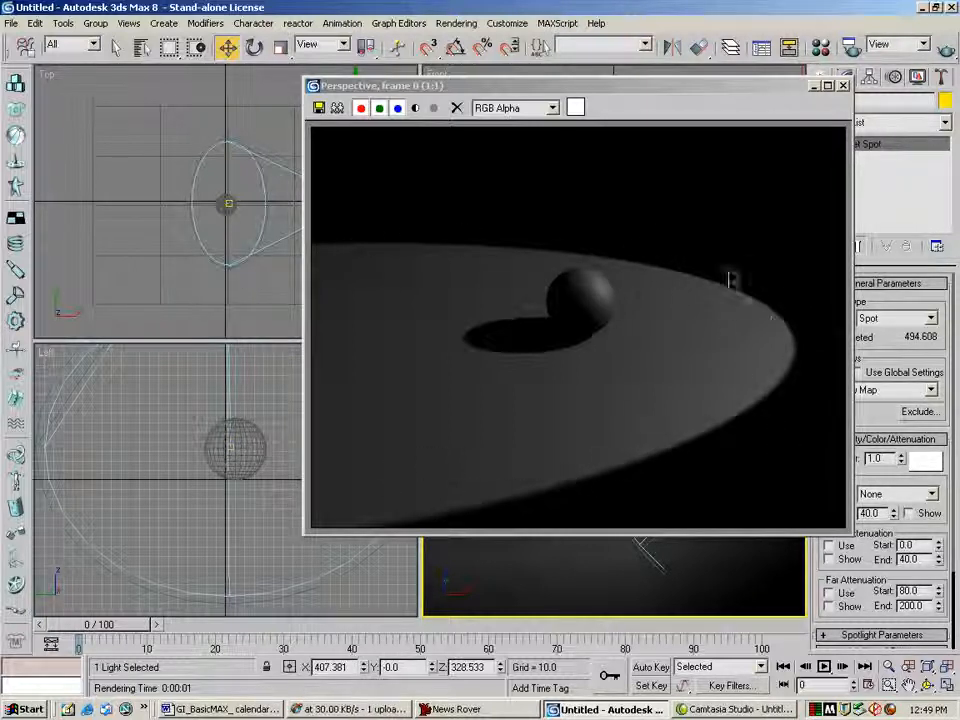
click(843, 86)
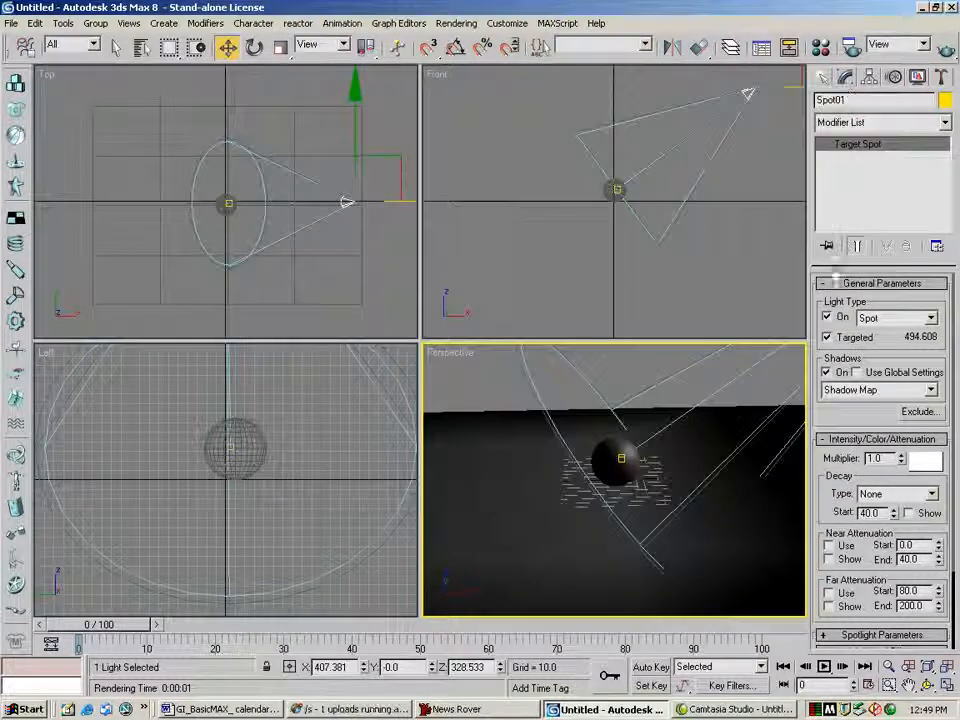
Step: Move the spotlight in the Top view to the front right of the sphere, at about X 278, Y -230
click(824, 78)
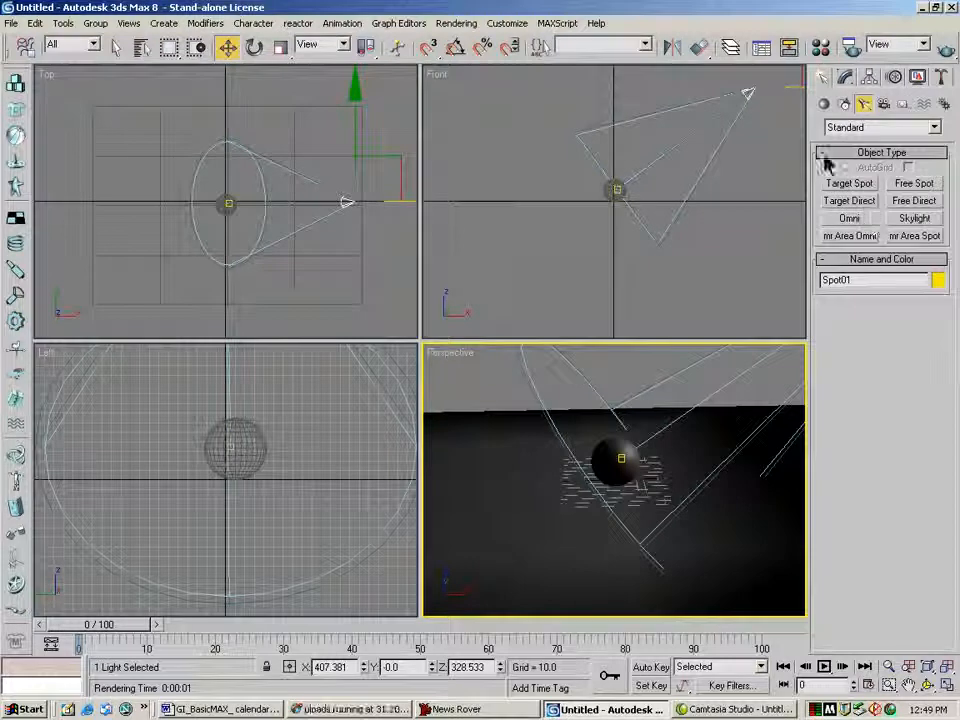
drag(386, 150, 355, 234)
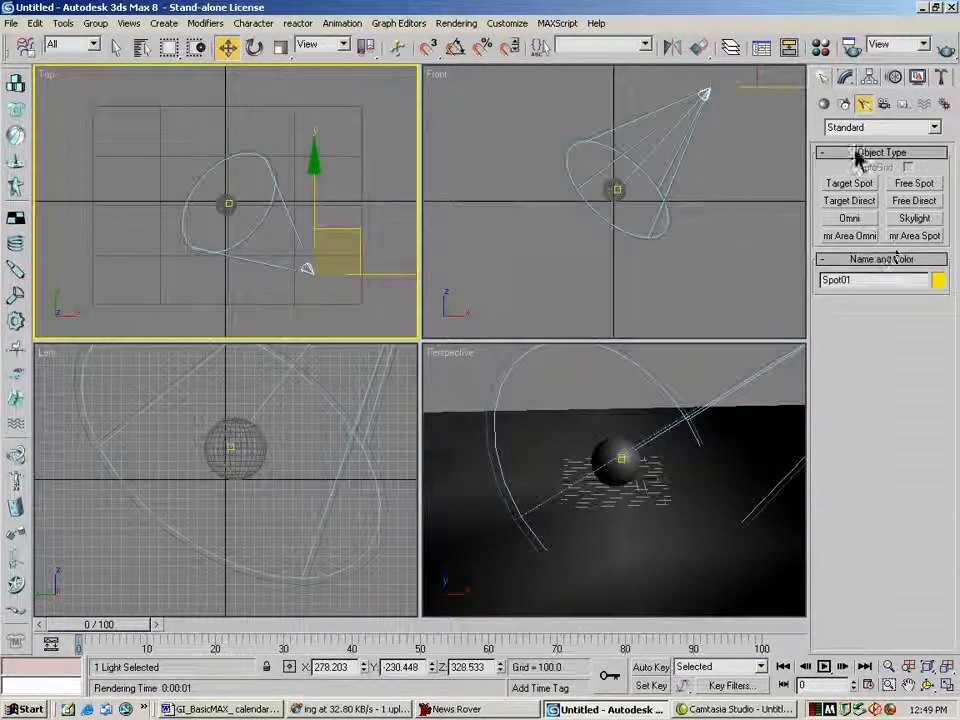
Step: Add two omni lights behind the sphere, one on each side, and raise both to about Z 141
click(849, 218)
click(324, 112)
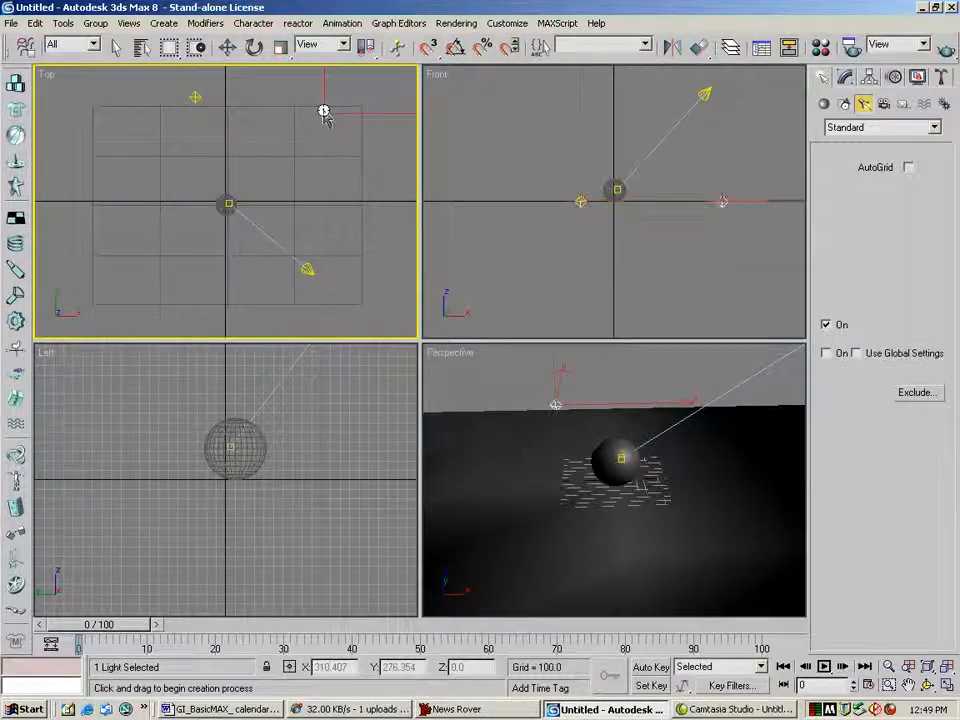
click(229, 48)
drag(554, 229, 738, 205)
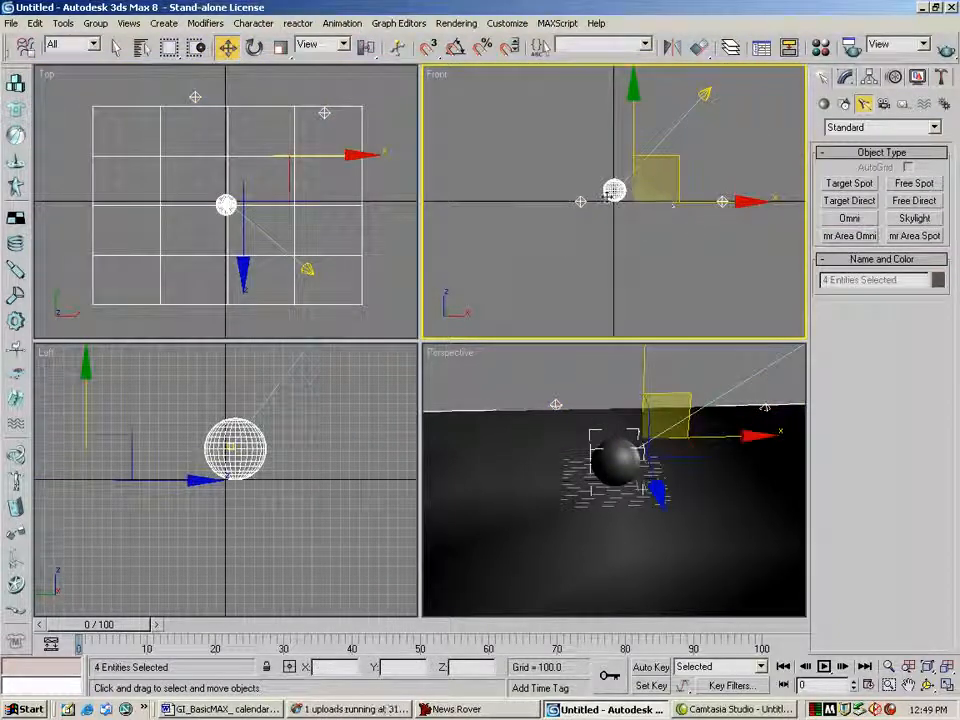
alt+drag(606, 163, 632, 229)
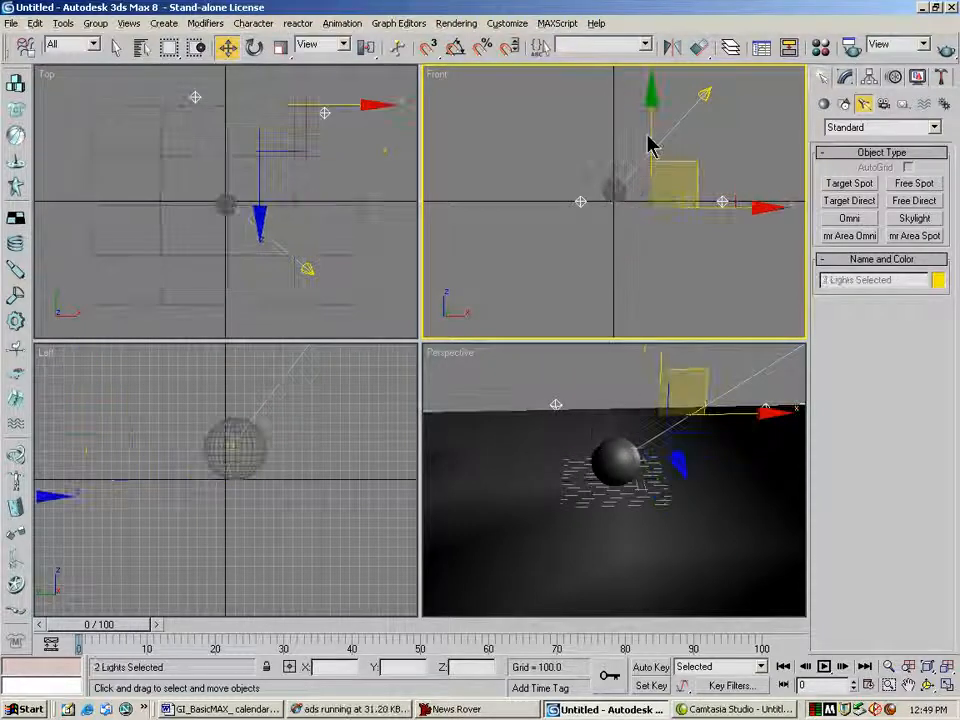
drag(650, 122, 644, 79)
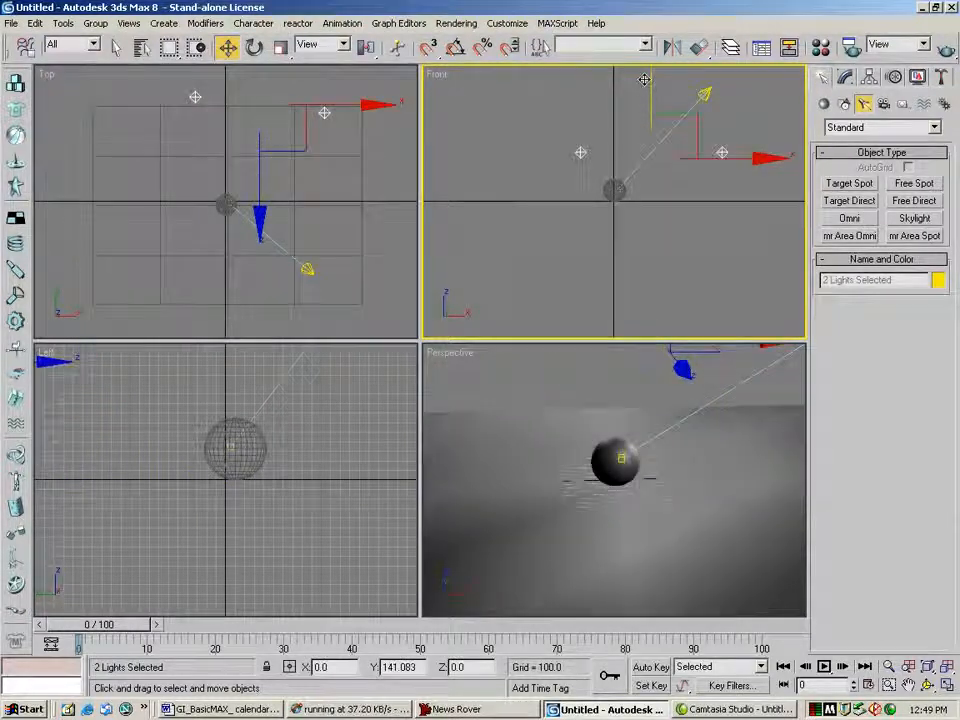
Step: Set the intensity multiplier of the right-hand omni light behind the sphere to 0.2
click(838, 80)
click(725, 152)
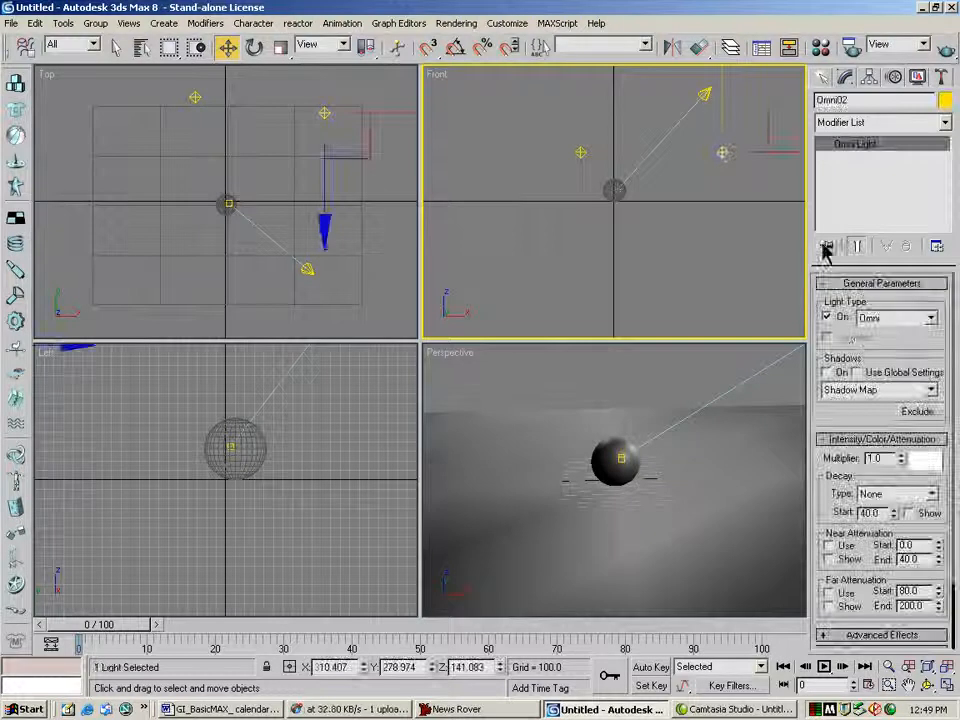
double_click(876, 458)
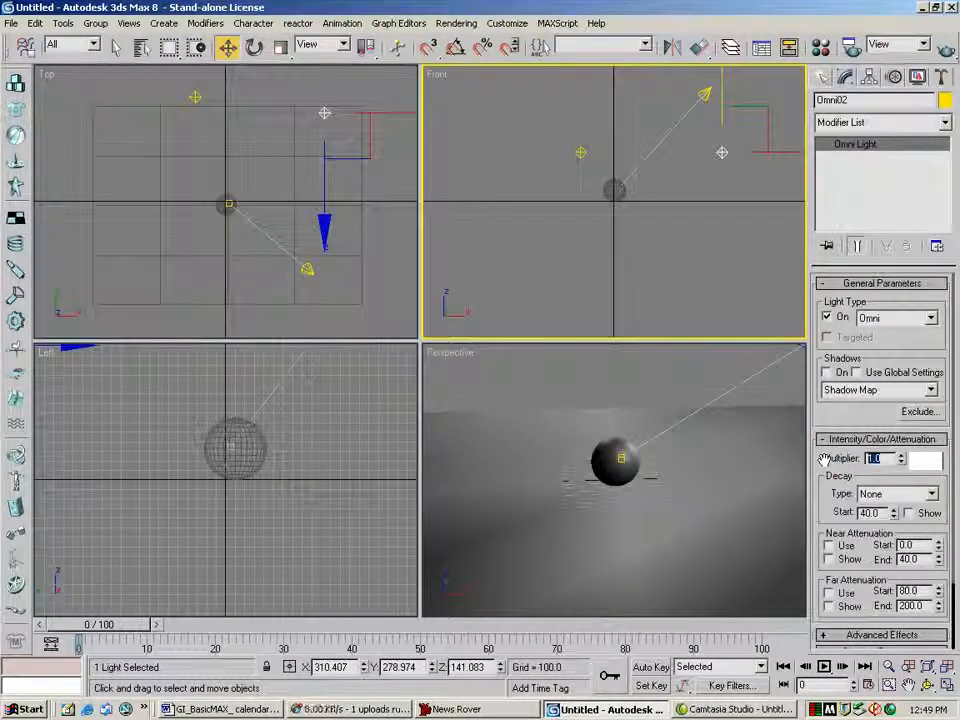
text(0.2)
key(Return)
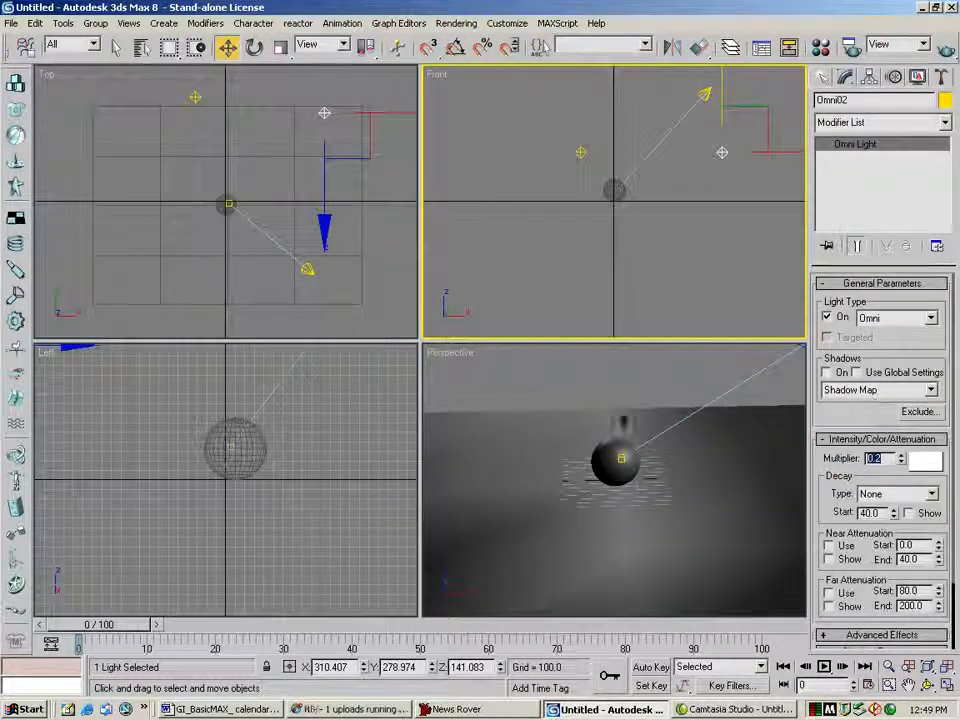
Step: Set the intensity multiplier of the left-hand omni light behind the sphere to 0.4
click(581, 149)
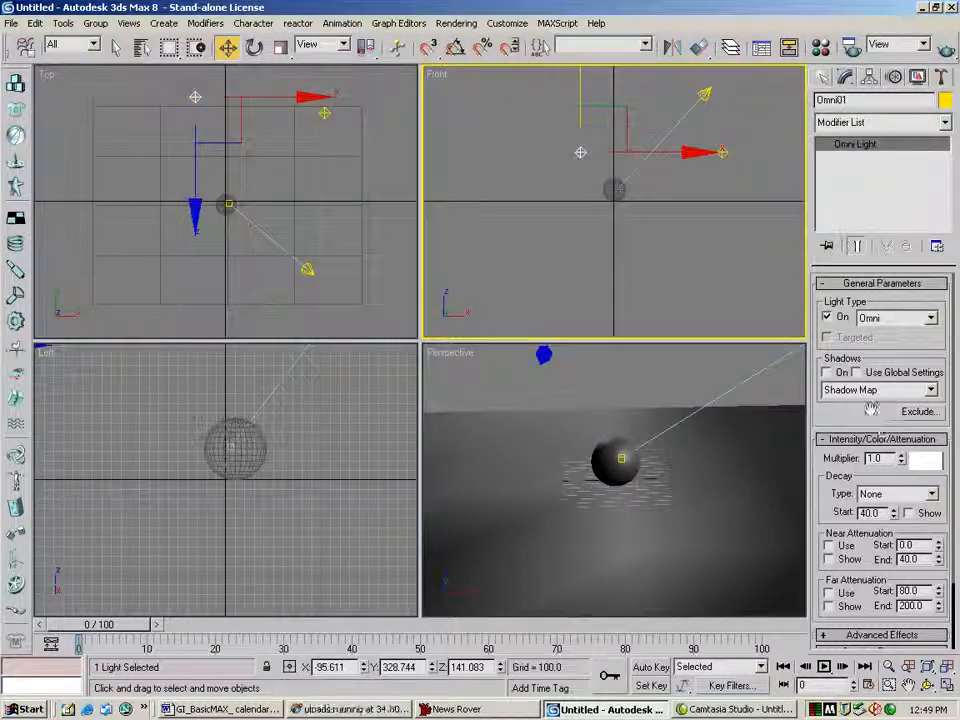
double_click(877, 458)
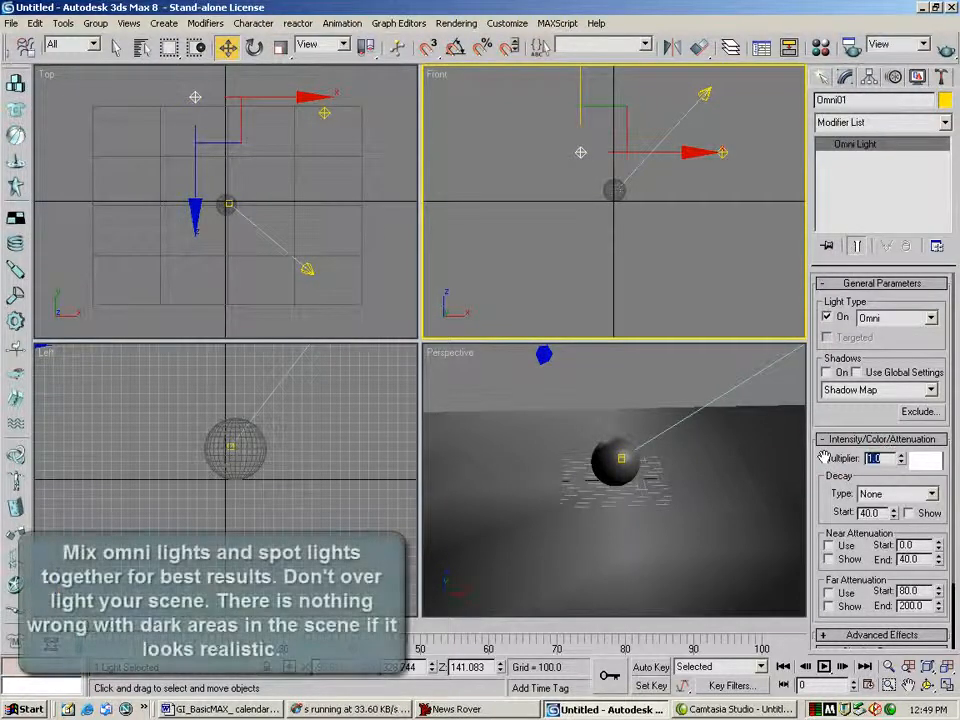
text(0.4)
key(Return)
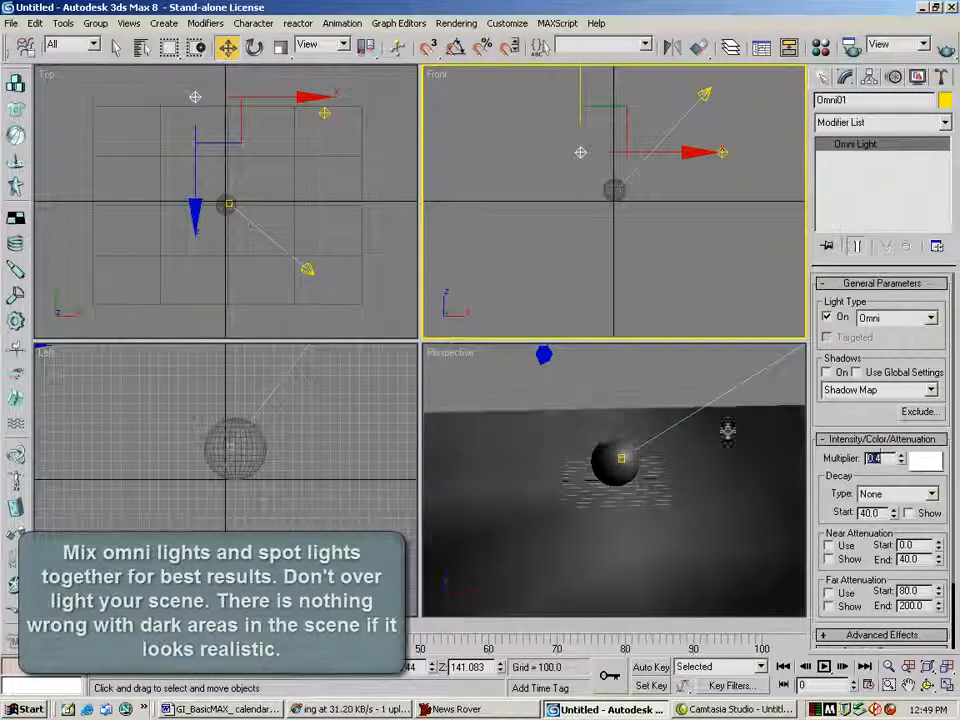
Step: Render the Perspective view to check the spotlight combined with the two omni lights
right_click(757, 370)
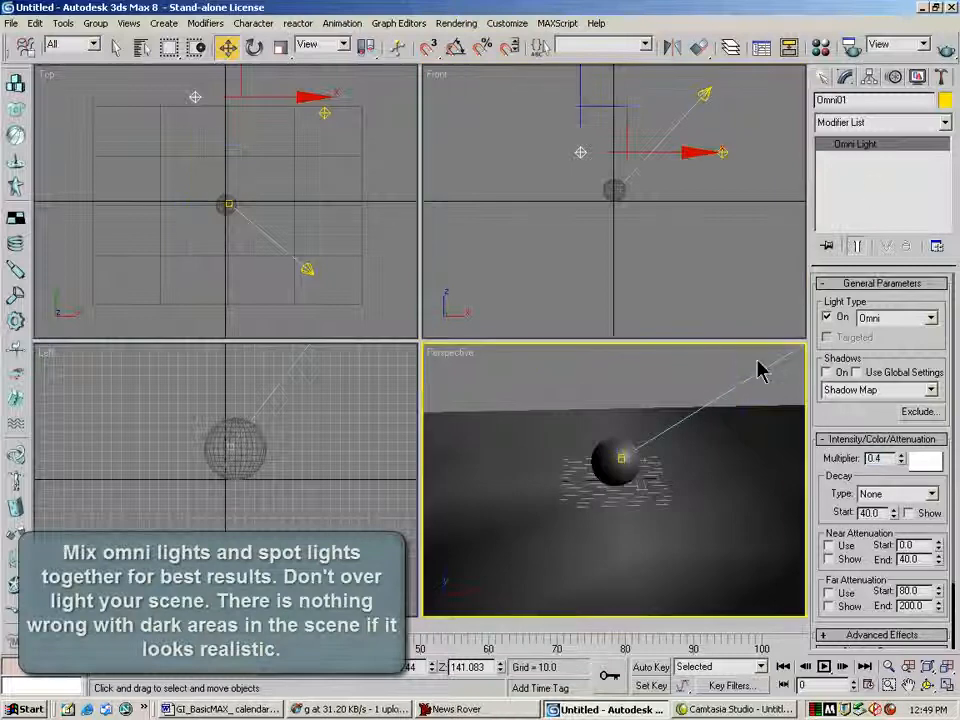
click(943, 50)
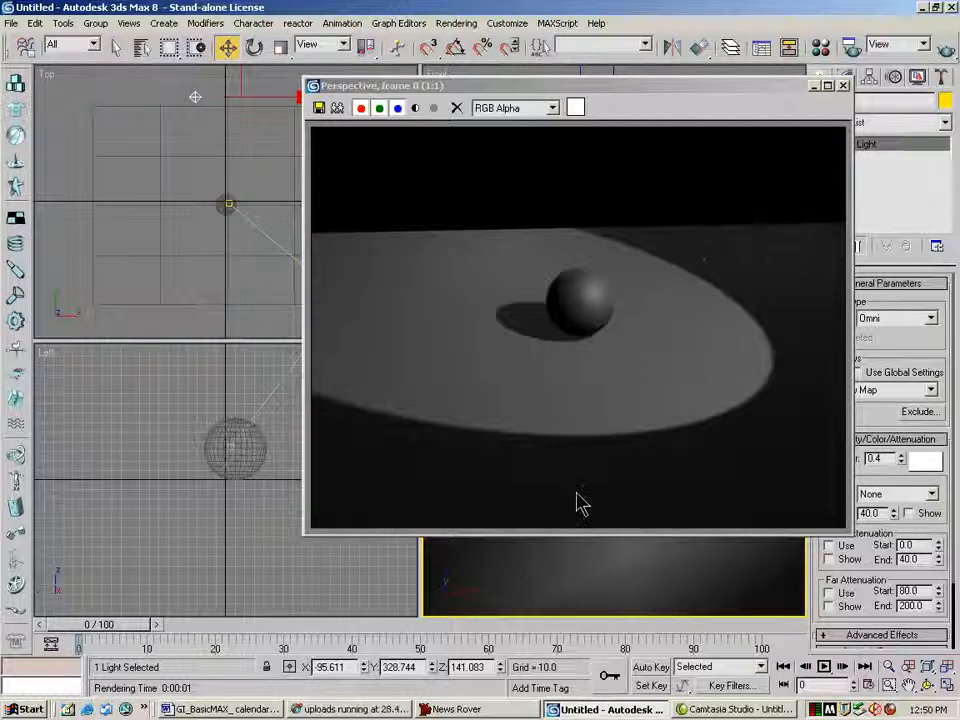
click(843, 86)
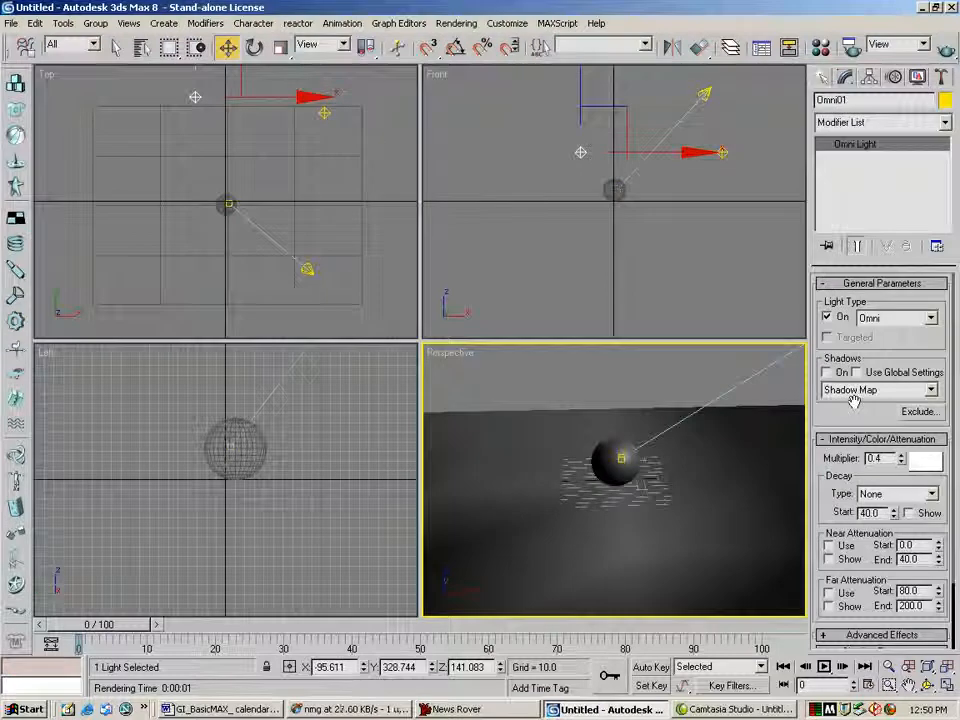
Step: Turn on shadows for both omni lights behind the sphere
click(827, 372)
click(728, 157)
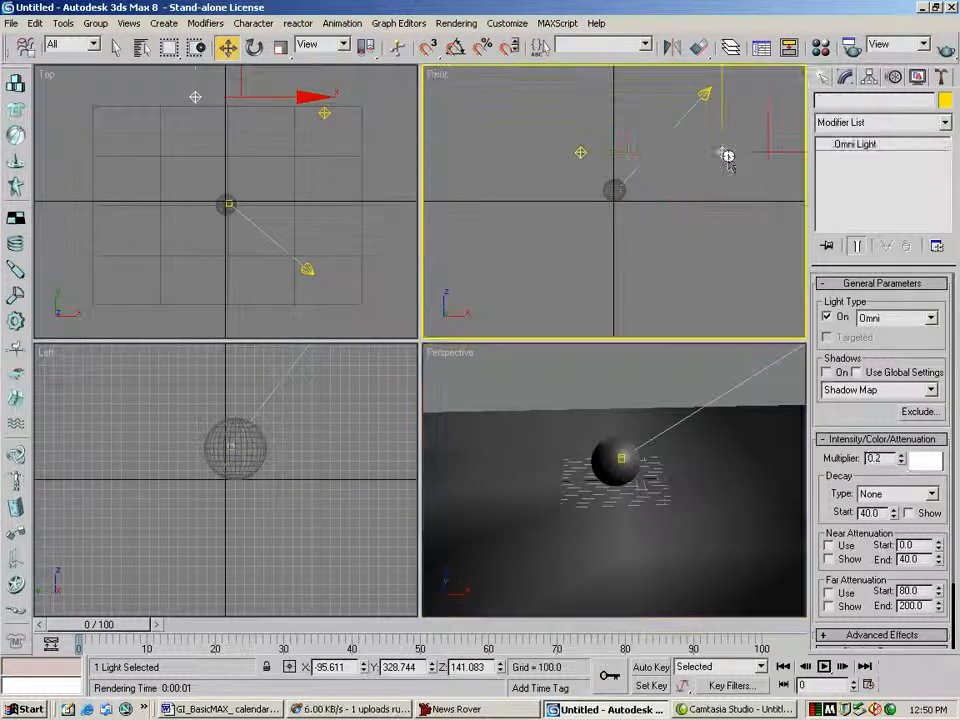
click(827, 372)
Step: Render the Perspective view to check the shadows cast by all three lights
right_click(786, 375)
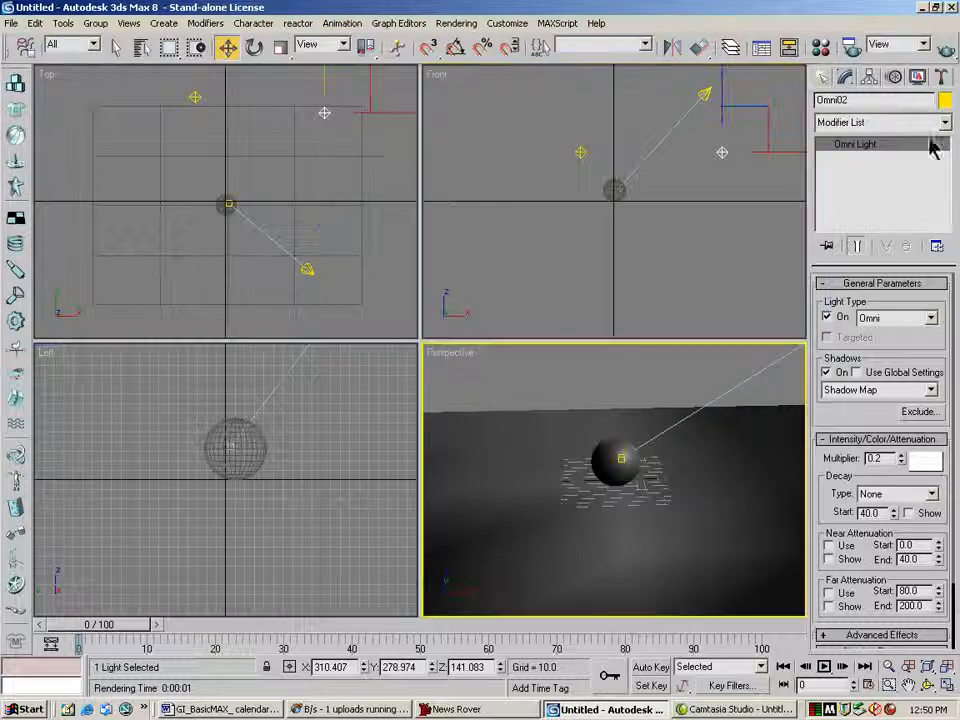
click(946, 46)
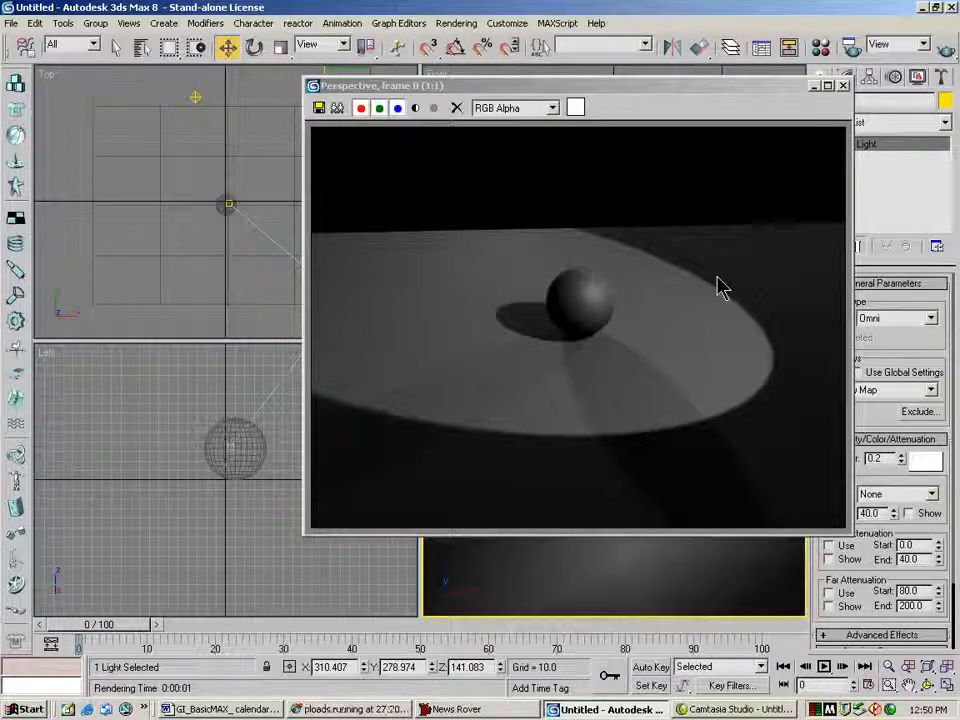
click(843, 85)
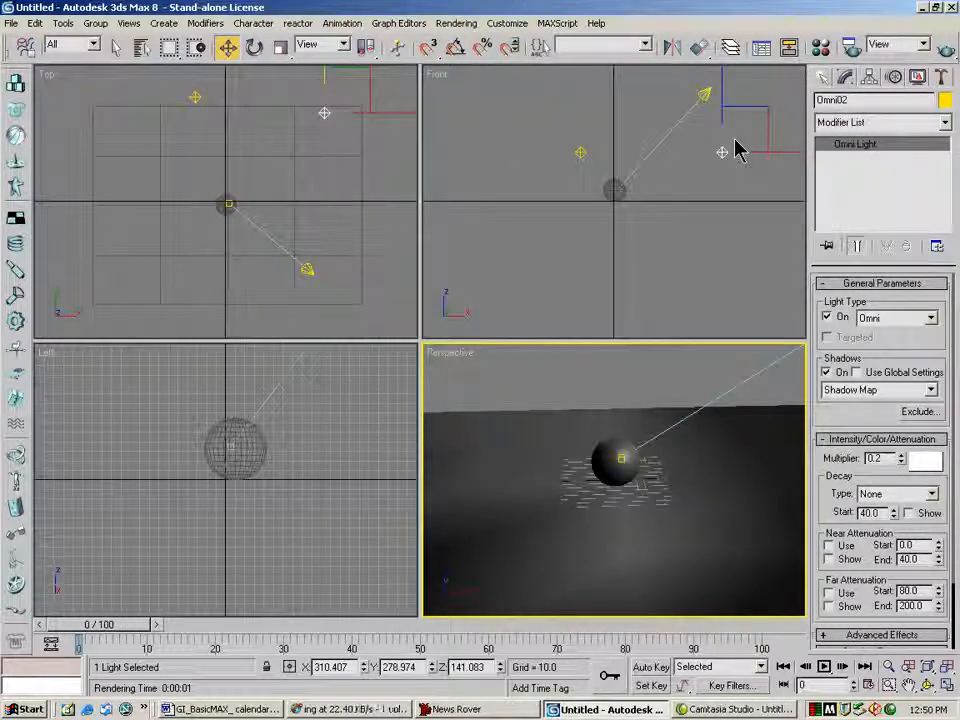